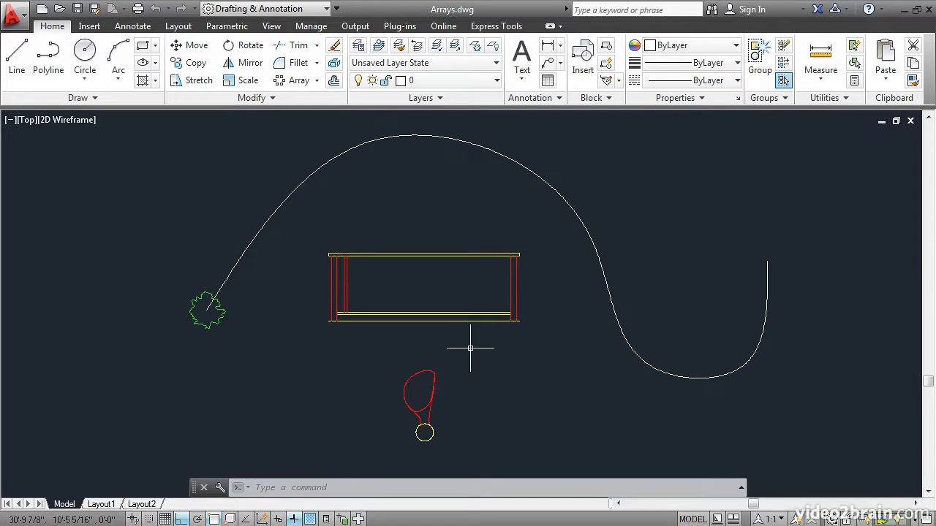
Step: Start a rectangular array of the two closely spaced red baluster lines beside the railing's left post
click(317, 81)
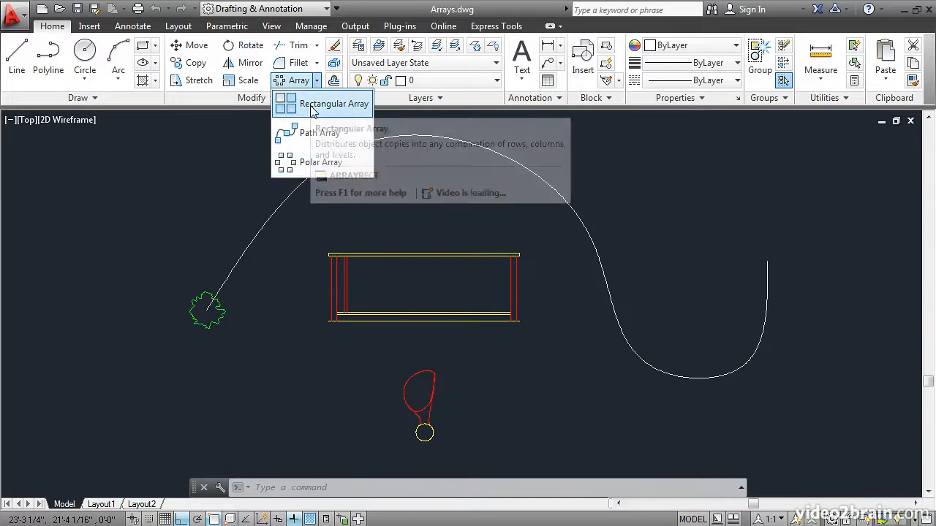
click(322, 104)
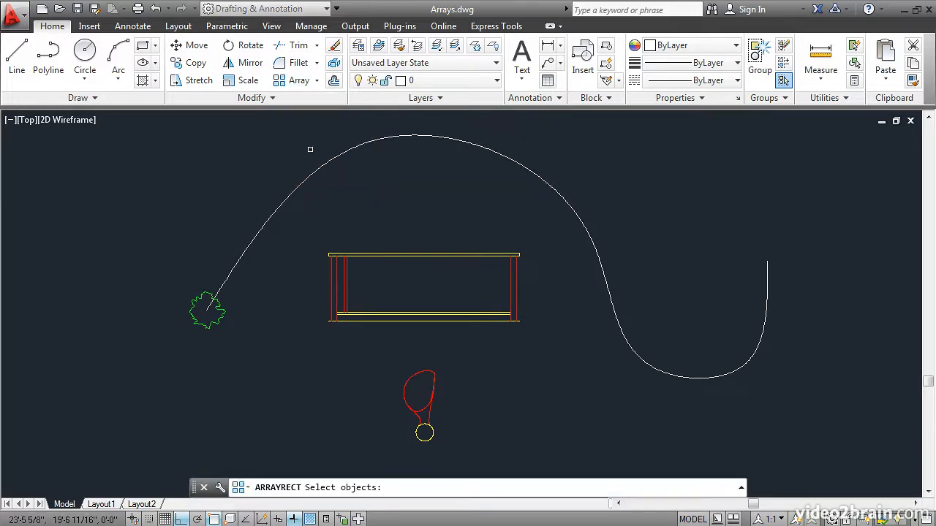
click(345, 282)
click(343, 283)
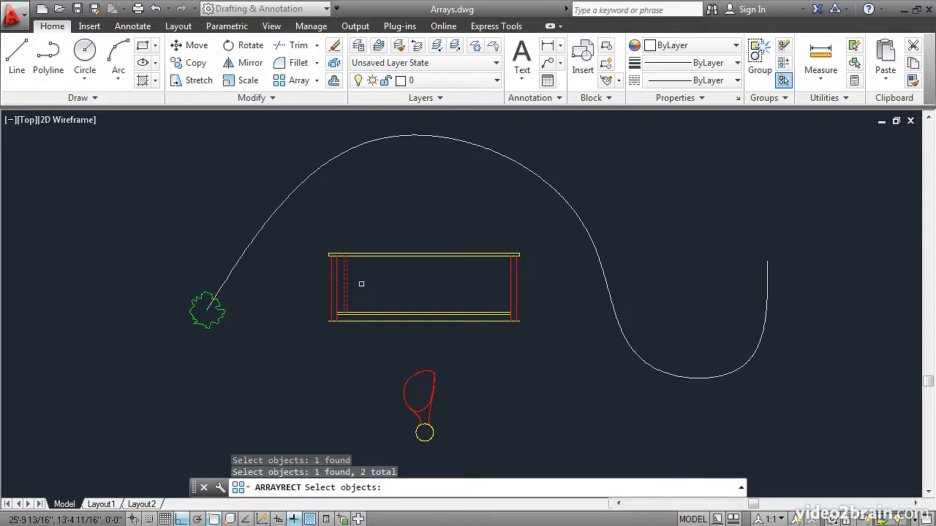
key(Return)
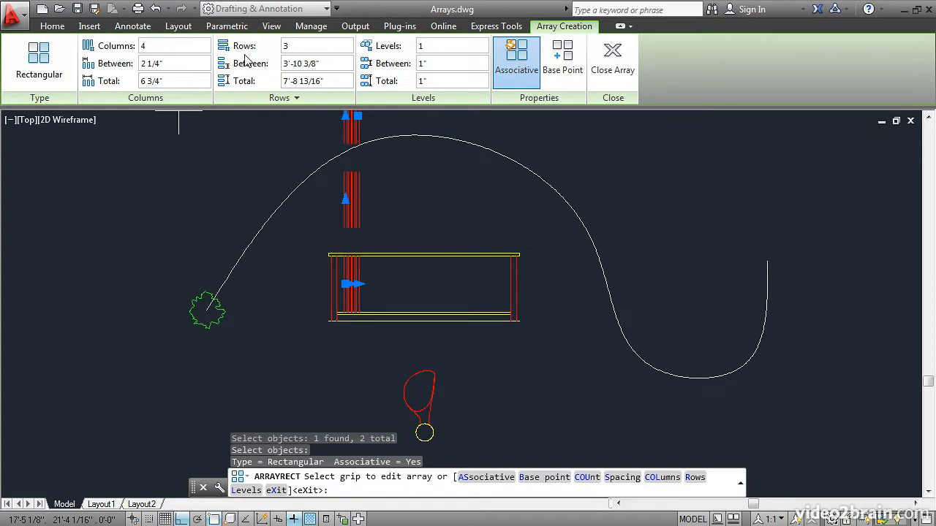
Step: Set the baluster array to 1 row
drag(292, 49, 264, 51)
text(1)
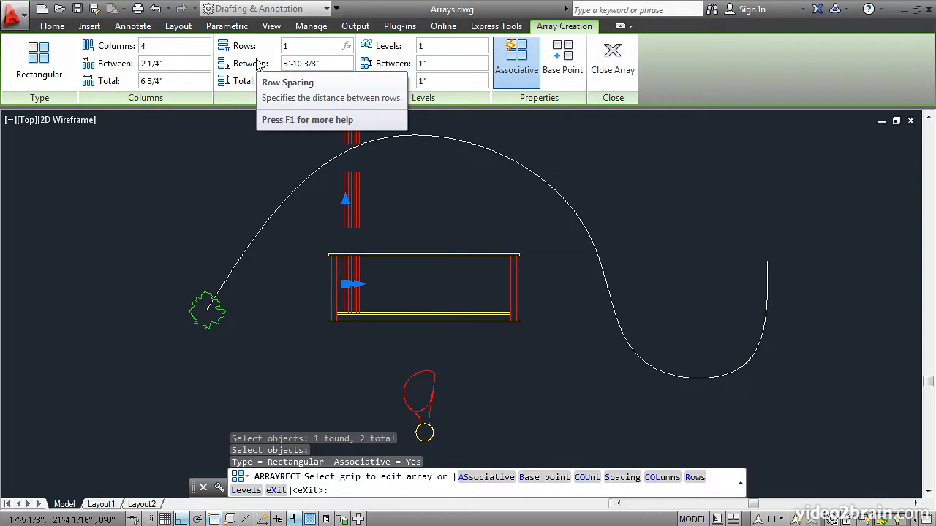
key(Return)
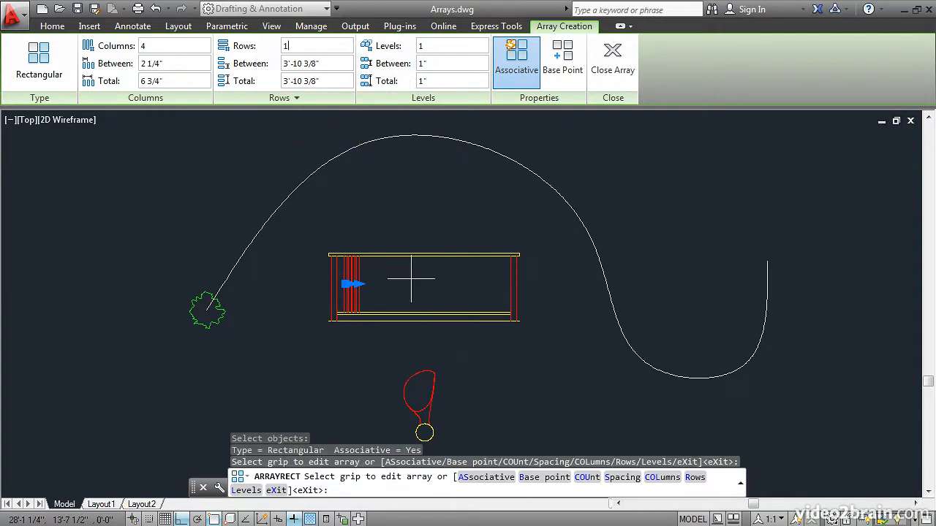
Step: Set the spacing between the baluster array's columns to 5.5 inches
scroll(410, 278, up, 2)
scroll(411, 278, up, 1)
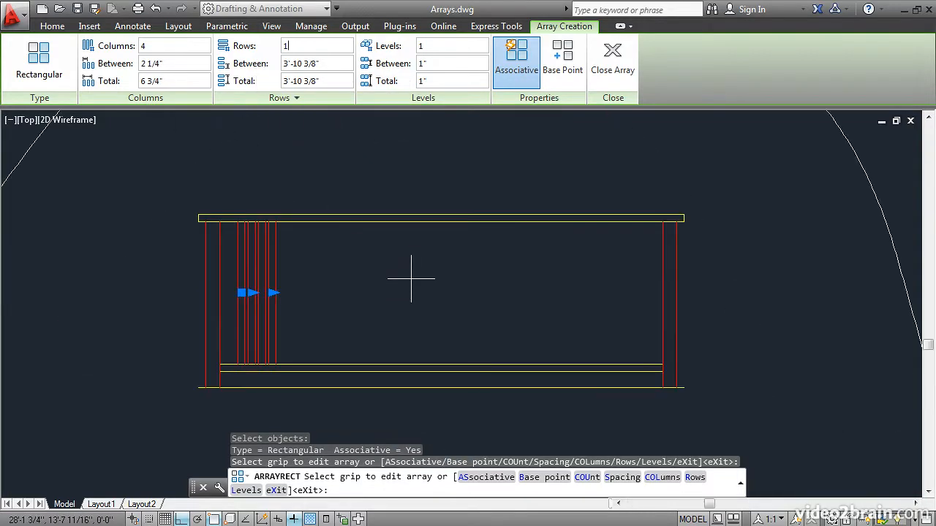
scroll(411, 277, up, 1)
middle_drag(414, 271, 418, 244)
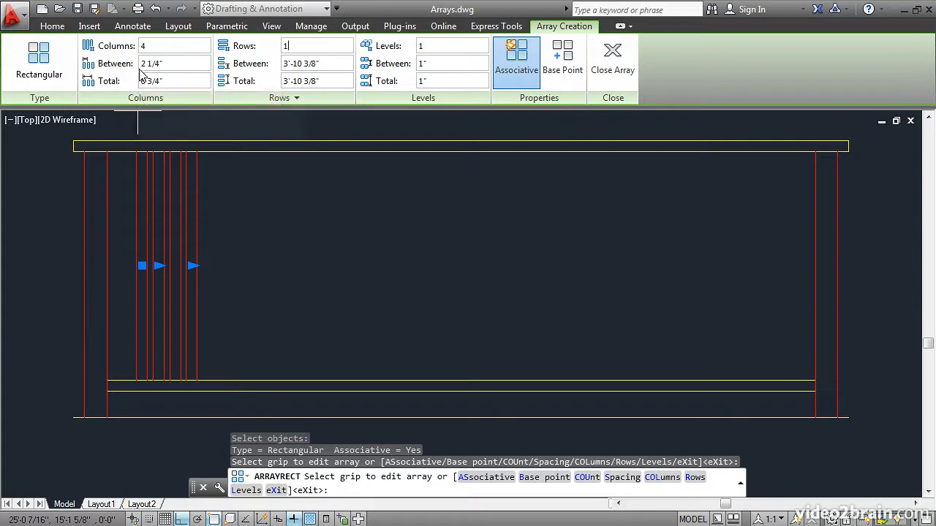
drag(166, 64, 134, 66)
text(5.5)
key(Return)
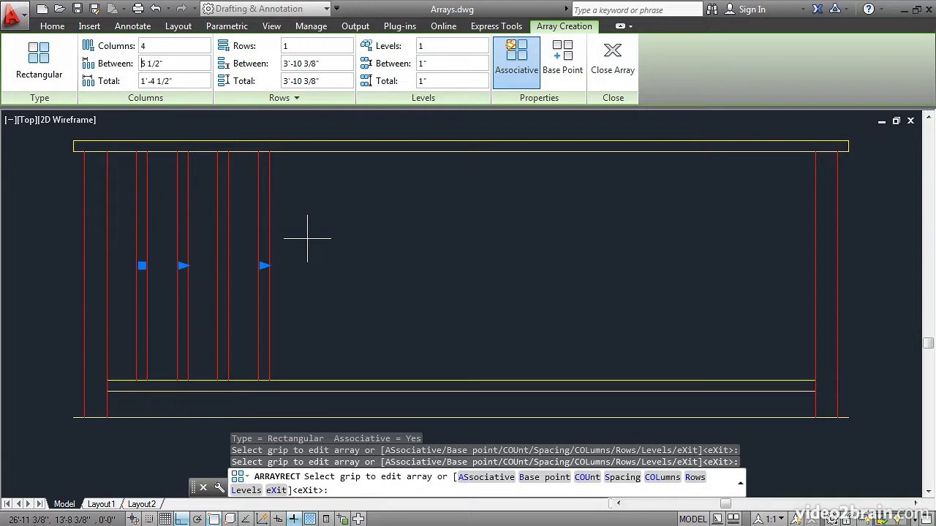
Step: Stretch the baluster array to 16 columns along the railing and finish it as an associative array
click(263, 266)
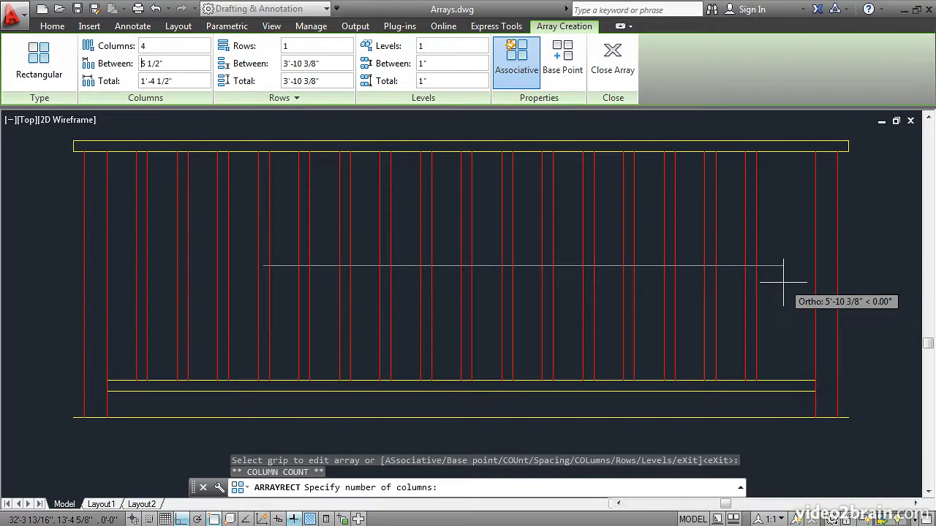
click(783, 282)
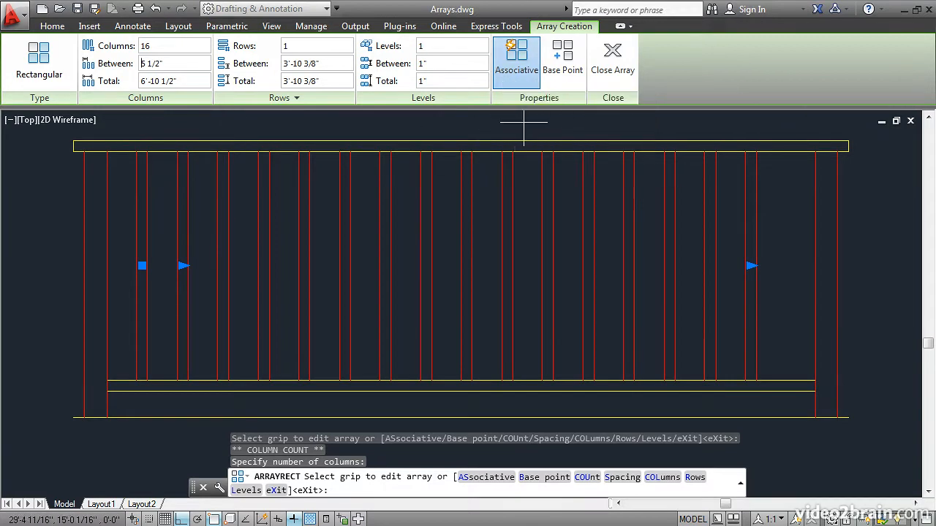
click(517, 58)
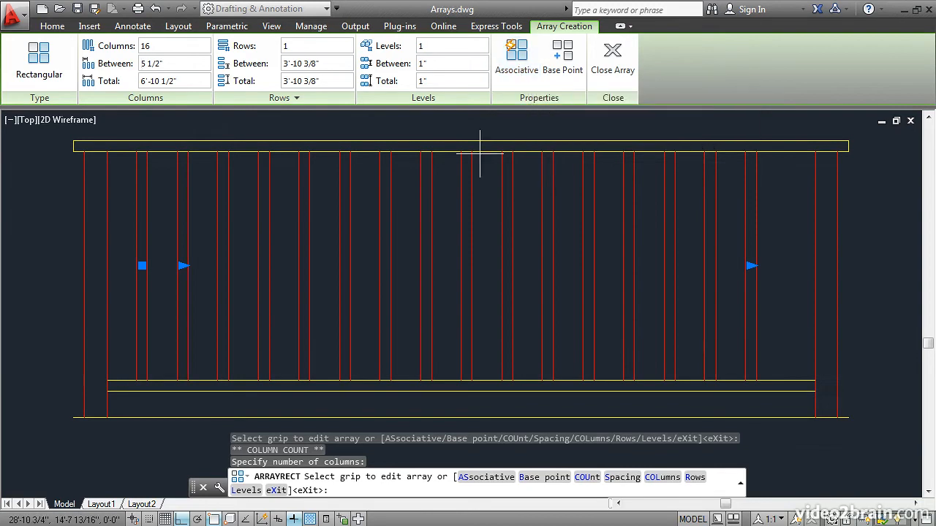
click(518, 63)
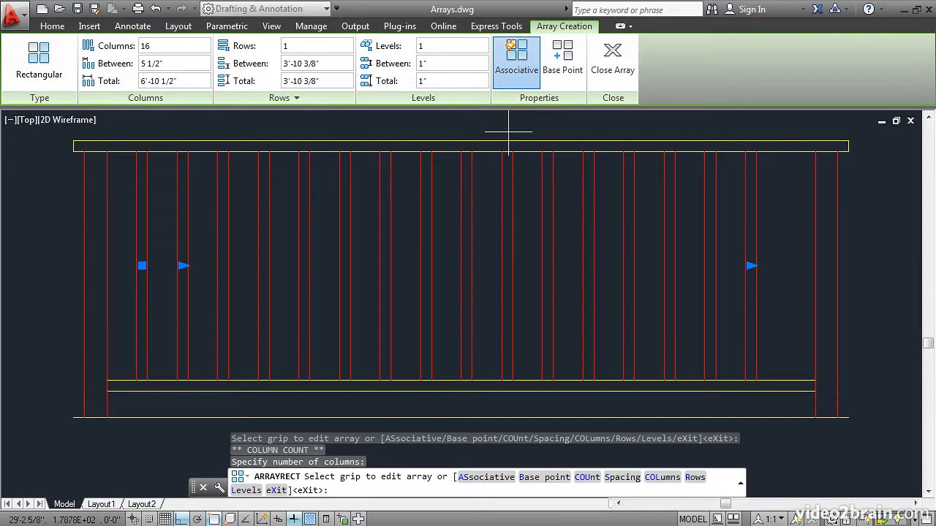
click(614, 62)
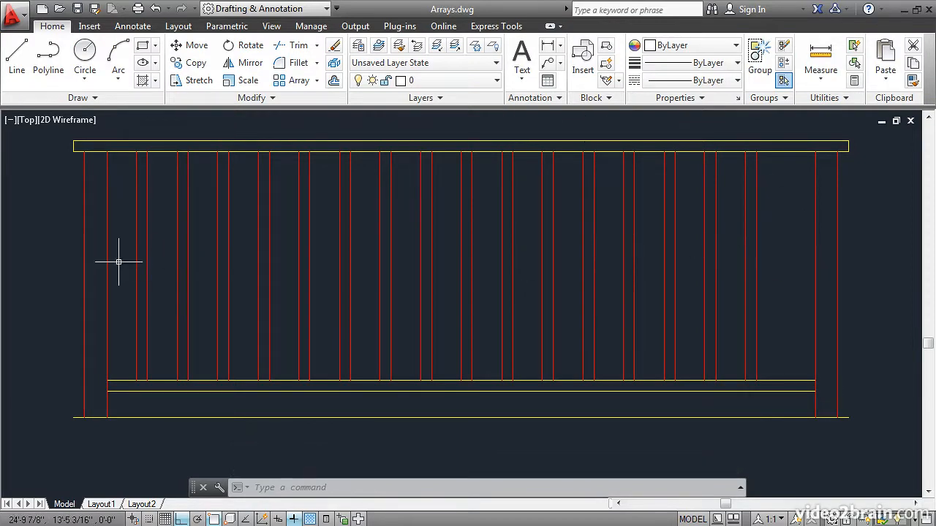
Step: Move the baluster array from the first baluster's lower-left corner to the left post's inner edge on the bottom rail
mouse_move(129, 266)
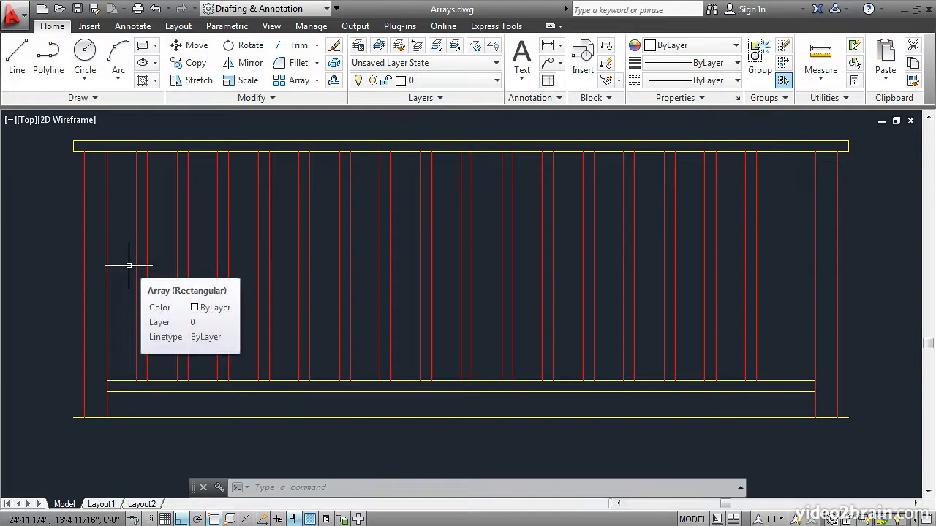
click(191, 45)
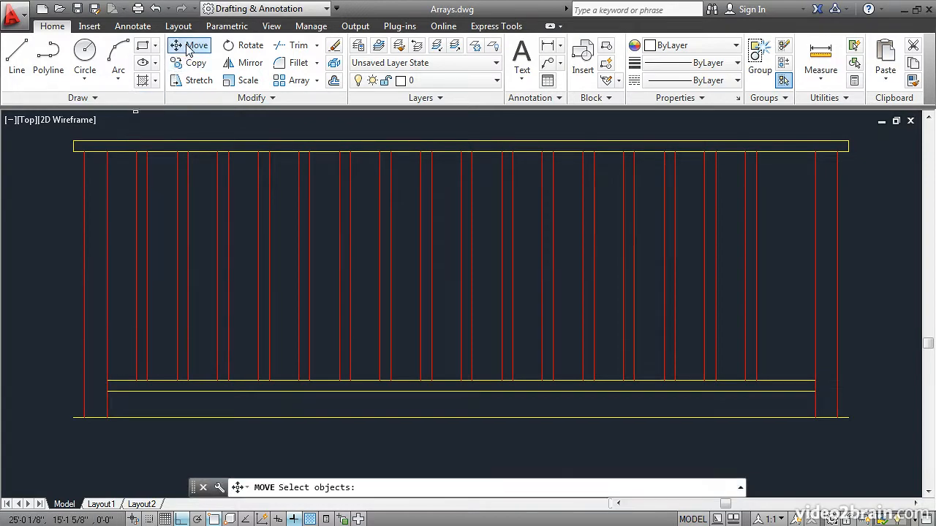
click(135, 340)
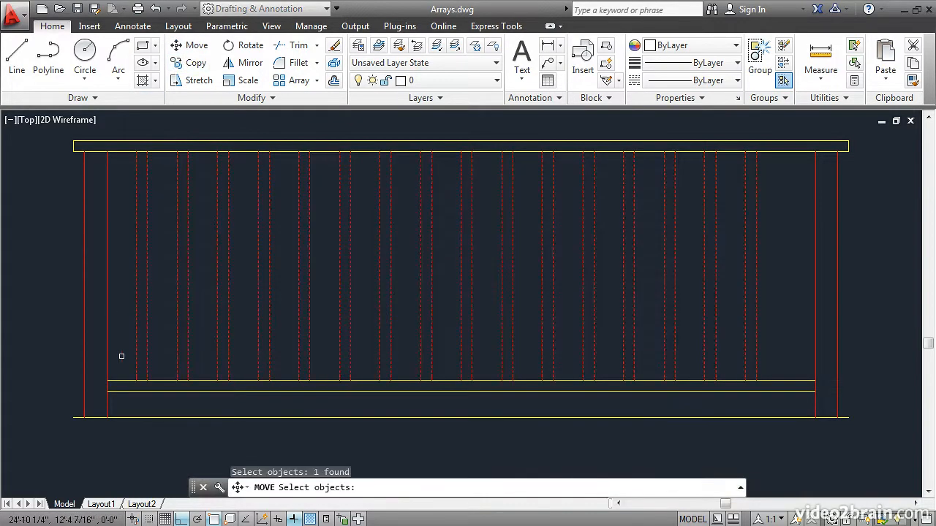
key(Return)
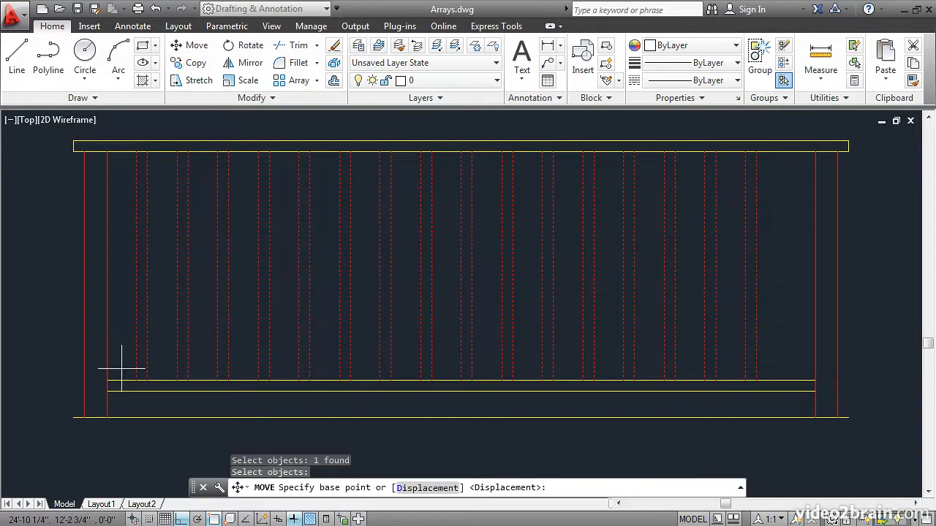
click(134, 380)
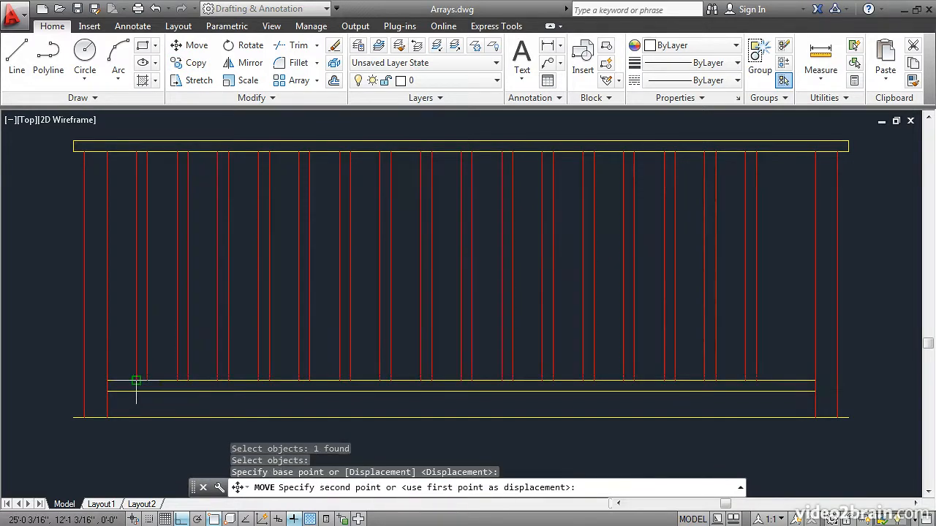
click(107, 380)
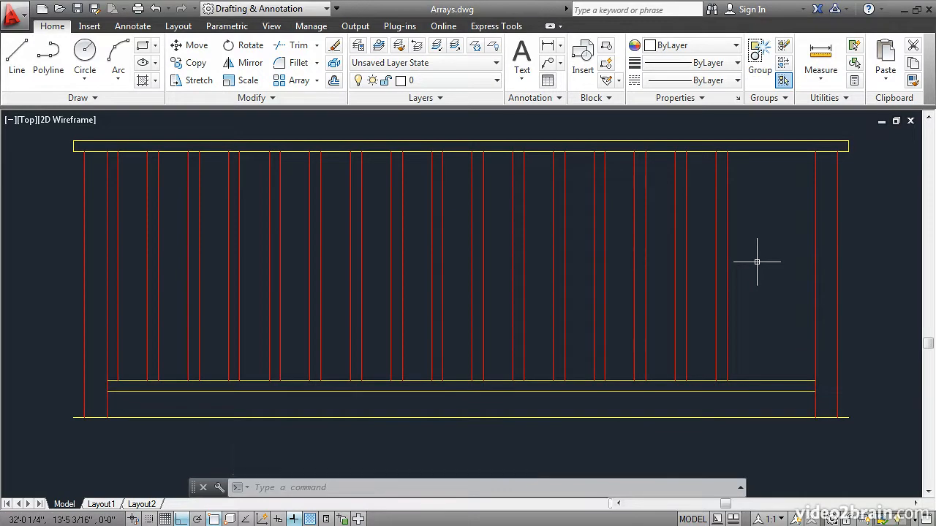
Step: With Ortho off, move the array from the last baluster's lower-right corner to the midpoint between that corner and the right post's inner edge
click(193, 45)
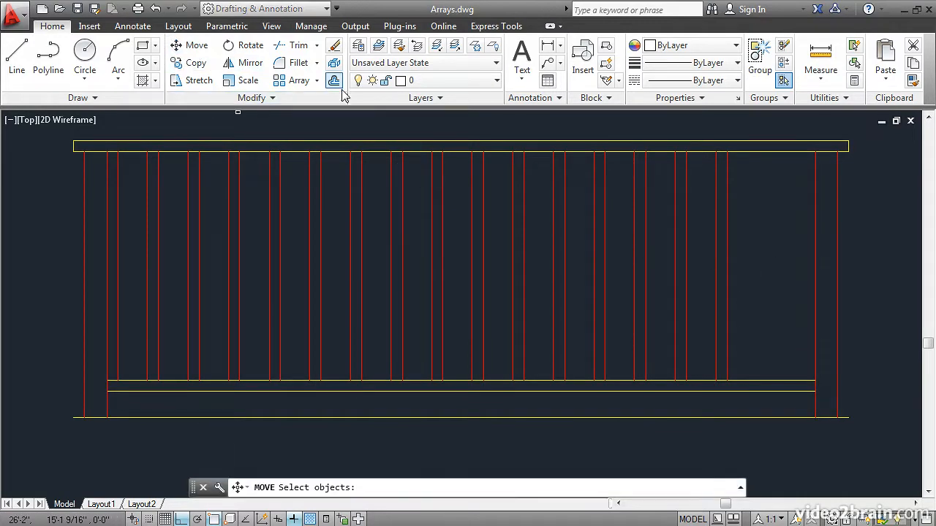
click(724, 242)
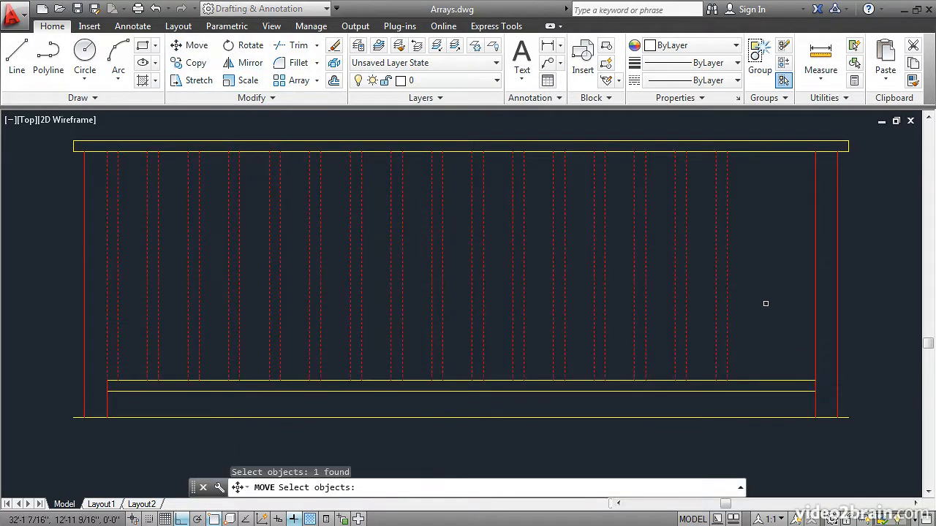
key(Return)
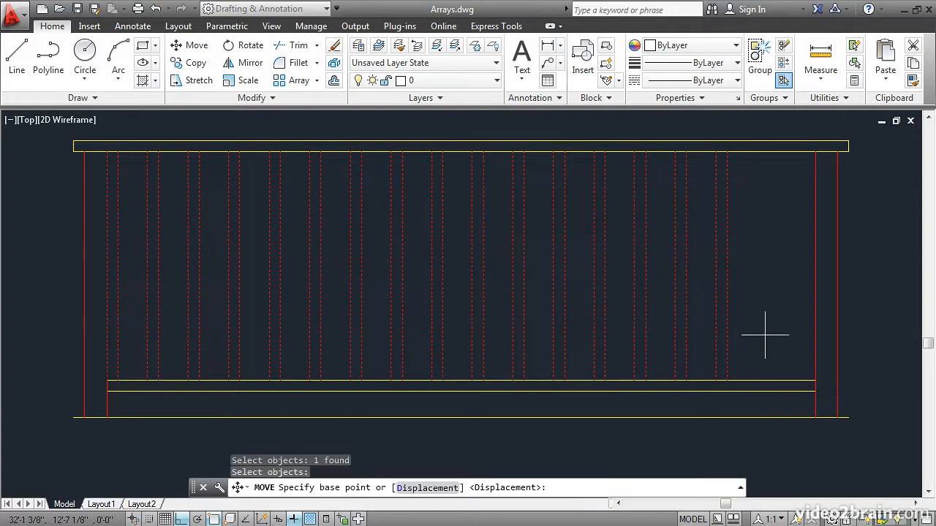
click(727, 380)
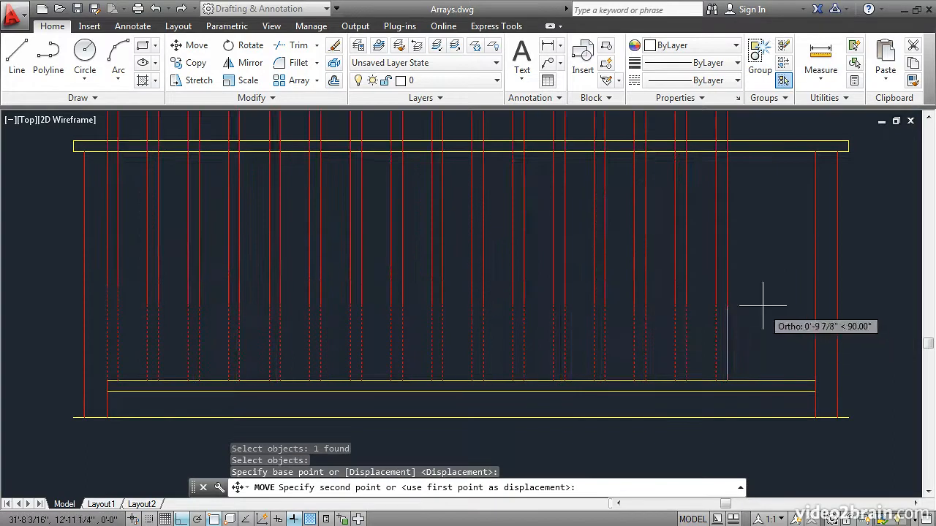
key(F8)
shift+right_click(742, 247)
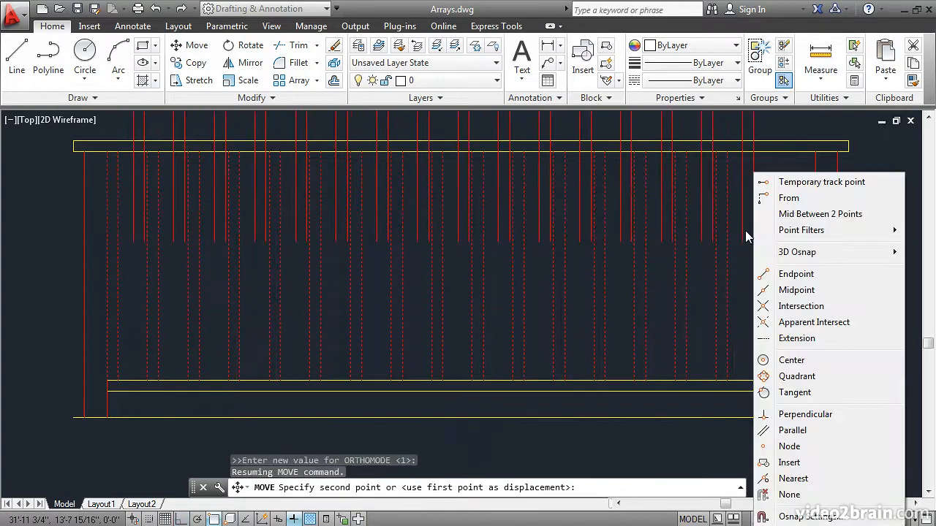
click(795, 215)
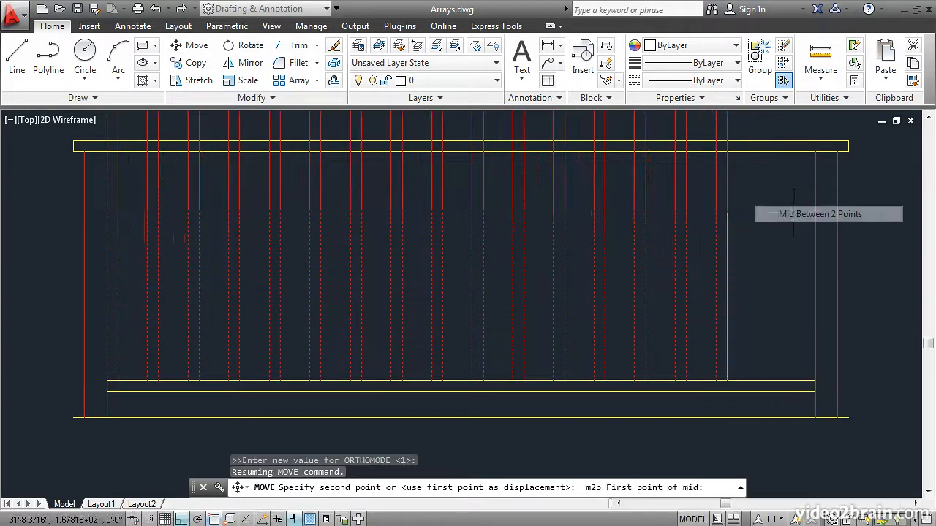
click(727, 380)
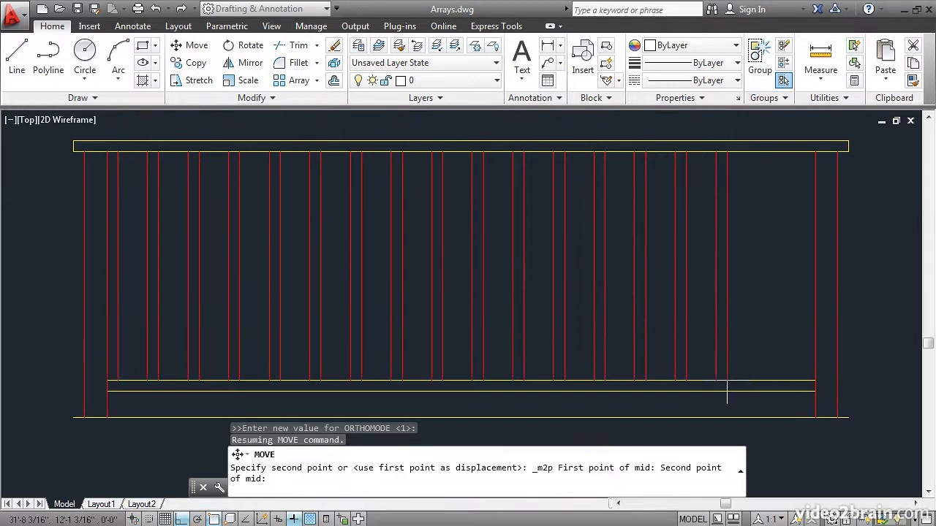
click(812, 380)
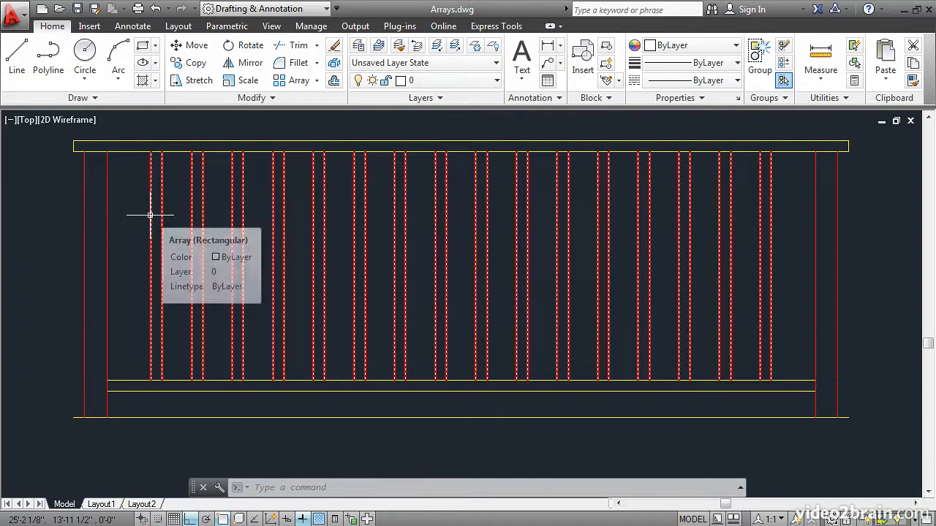
Step: Edit the baluster array to have 17 columns and close the array editing
click(147, 219)
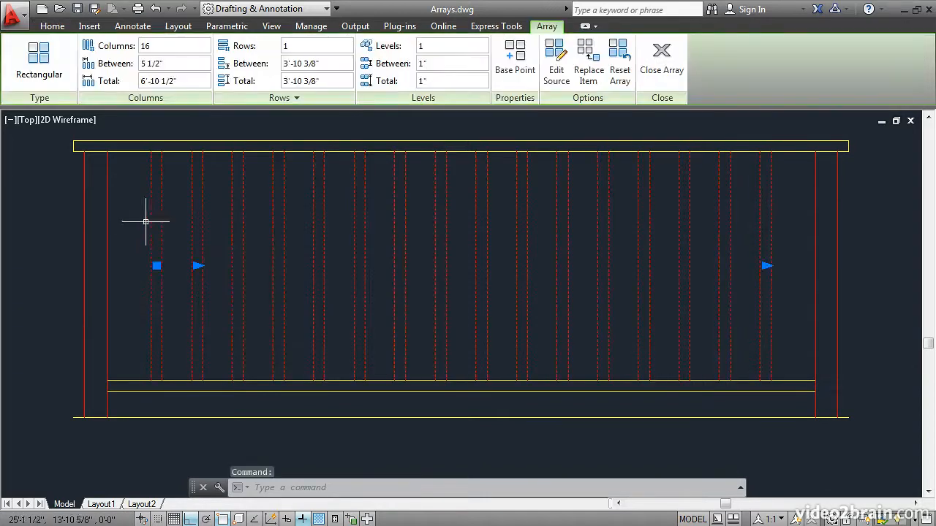
click(137, 48)
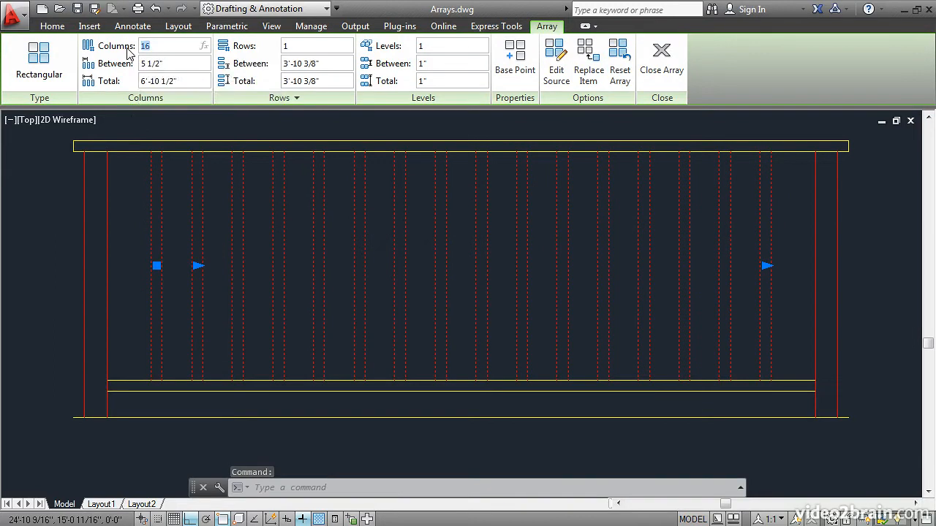
text(17)
key(Return)
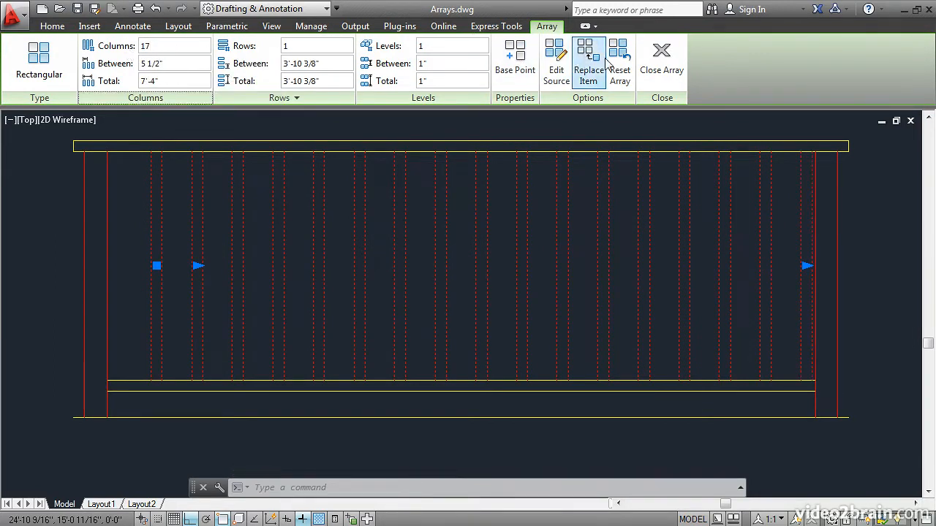
click(655, 60)
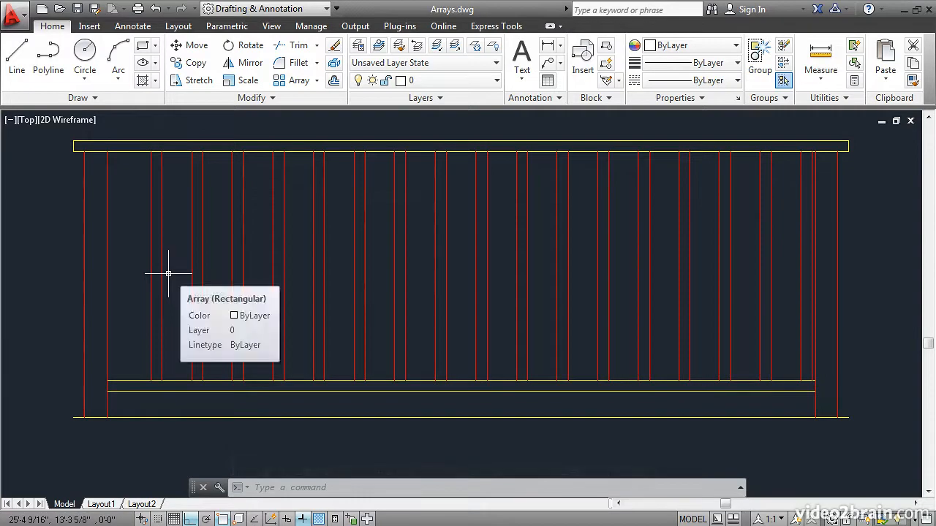
Step: Move the 17-column baluster array from its first baluster's lower-left corner to the left post's inner edge on the bottom rail
text(m)
key(Return)
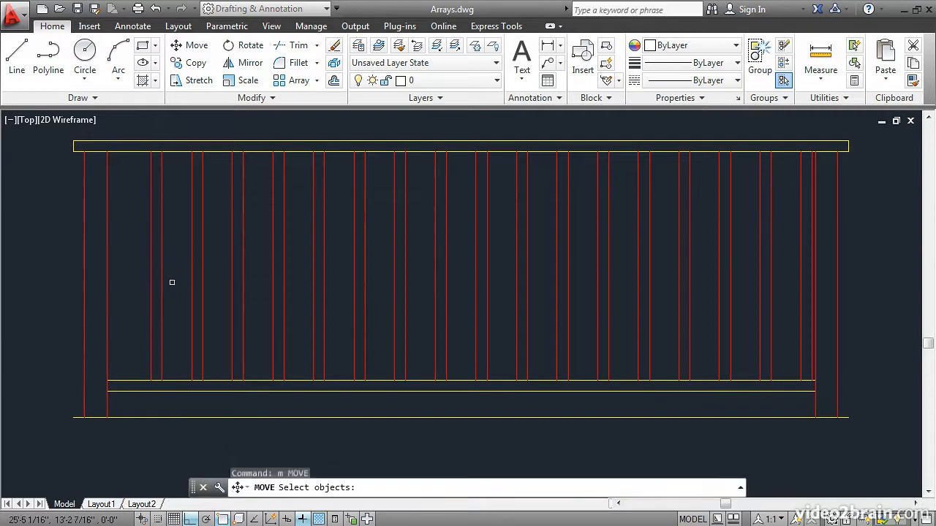
click(161, 361)
key(Return)
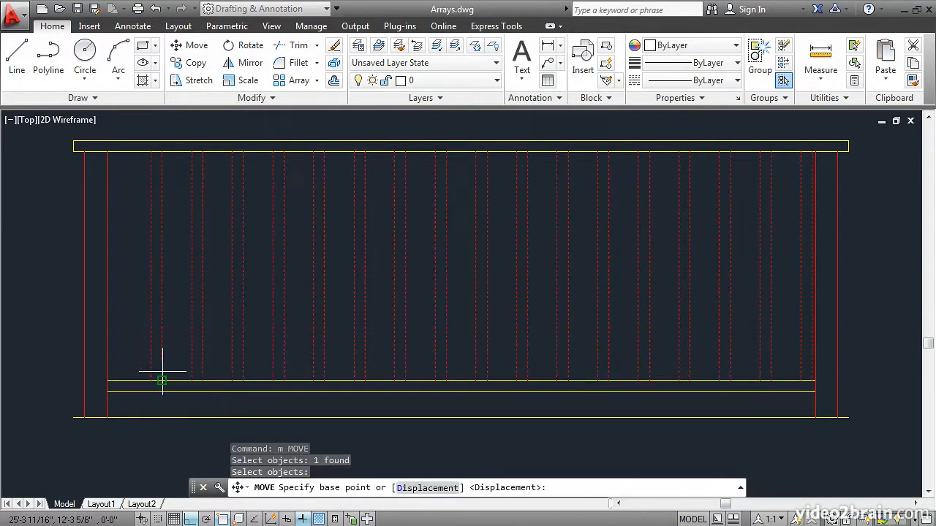
click(151, 381)
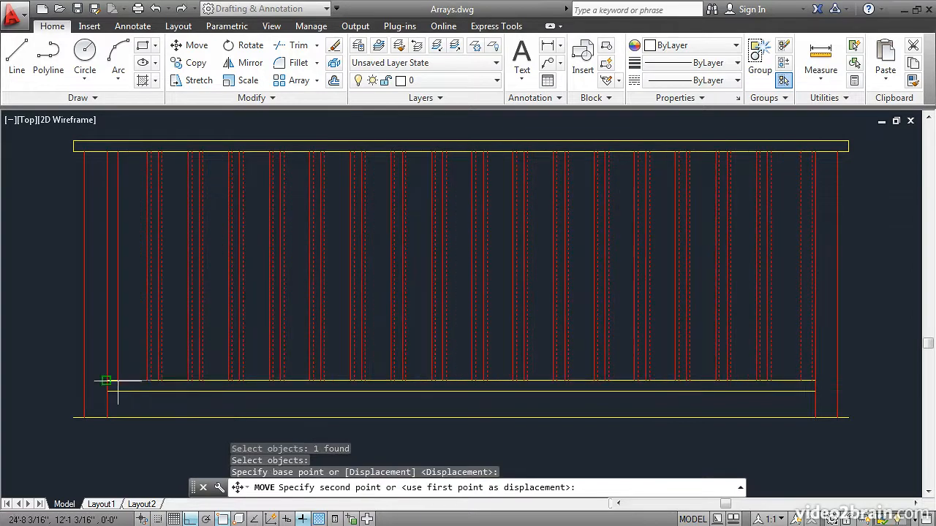
click(106, 381)
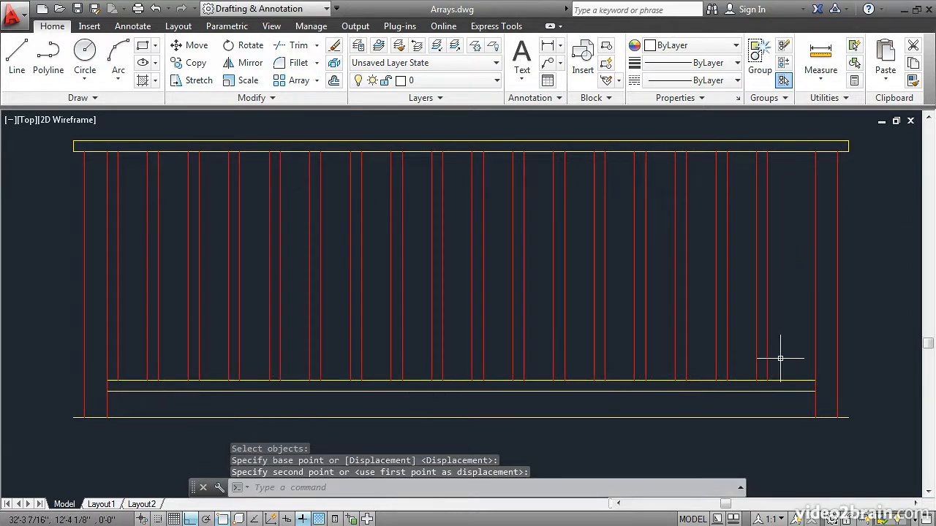
Step: With Ortho off, move the array from the last baluster's lower-right corner to midway between that corner and the right post's inner edge
key(Return)
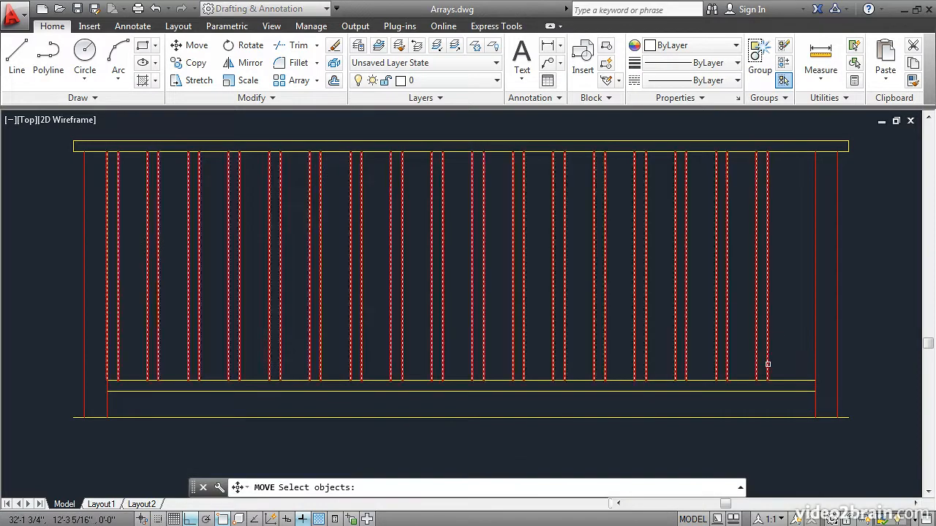
click(767, 363)
key(Return)
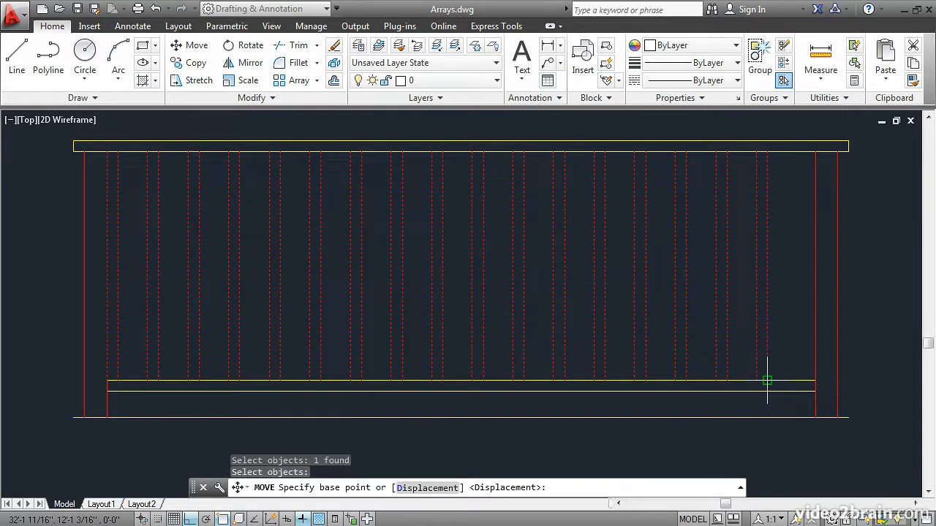
click(767, 380)
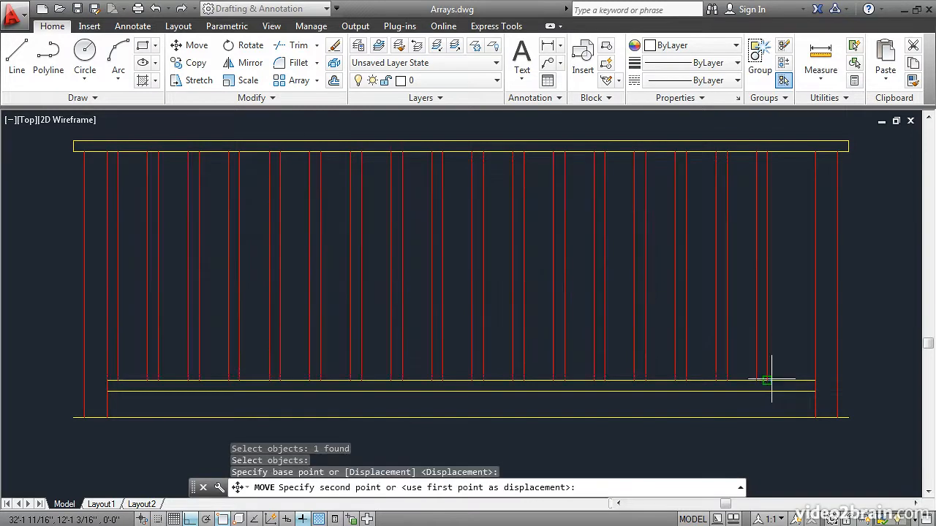
shift+right_click(769, 290)
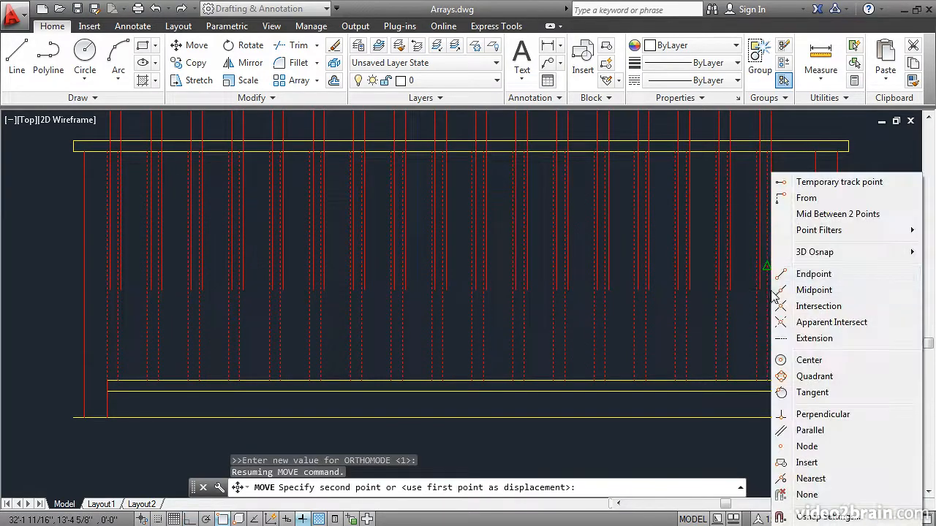
click(835, 214)
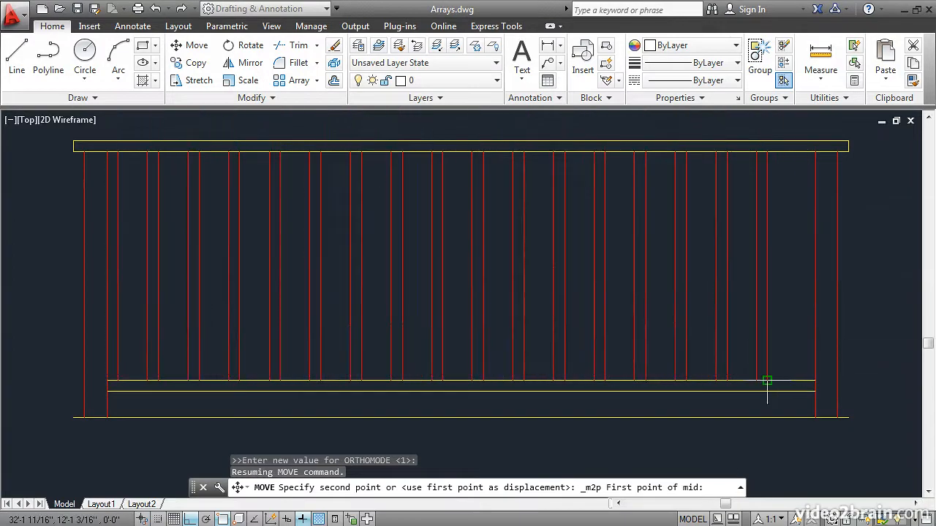
click(813, 380)
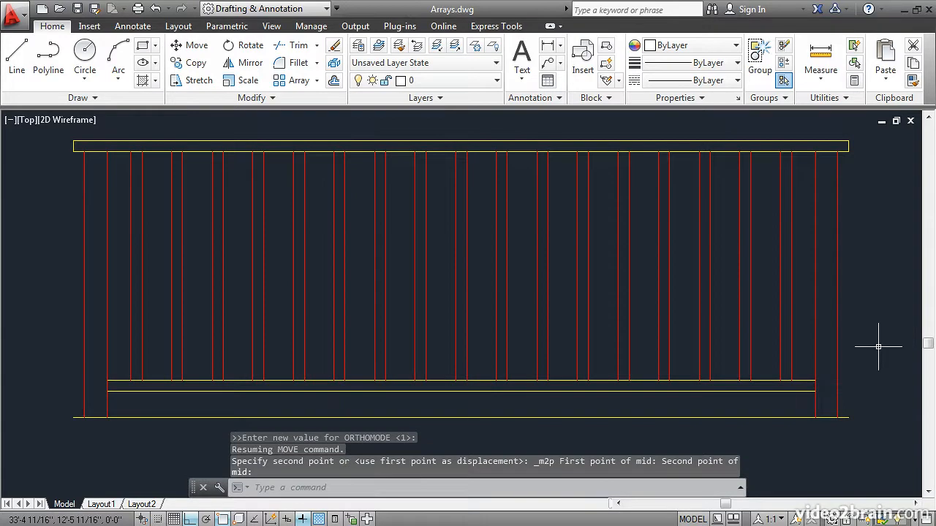
Step: Explode the baluster array and check that one of its lines can be selected individually
click(334, 64)
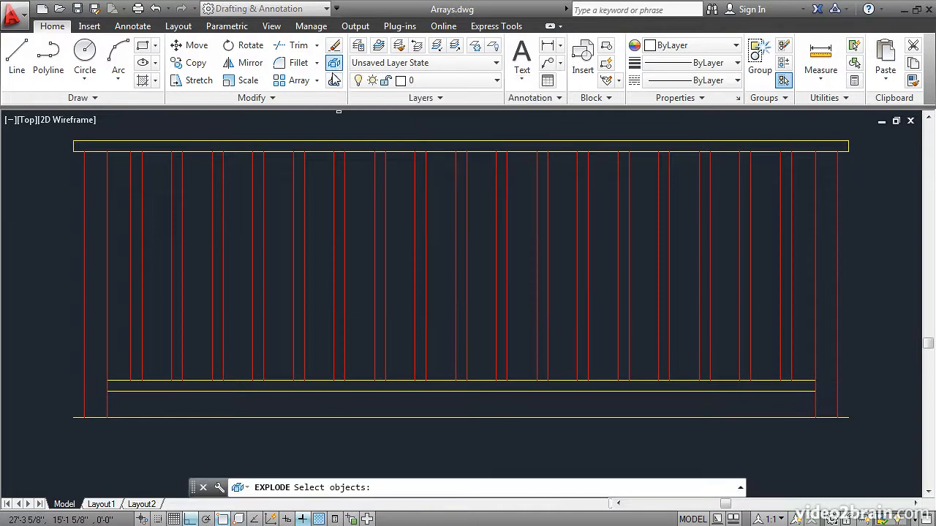
click(333, 264)
key(Return)
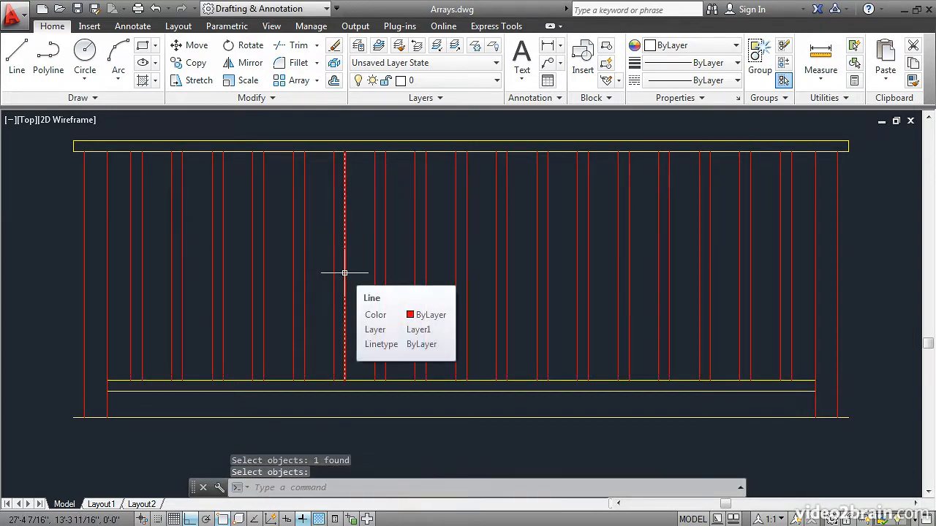
click(345, 273)
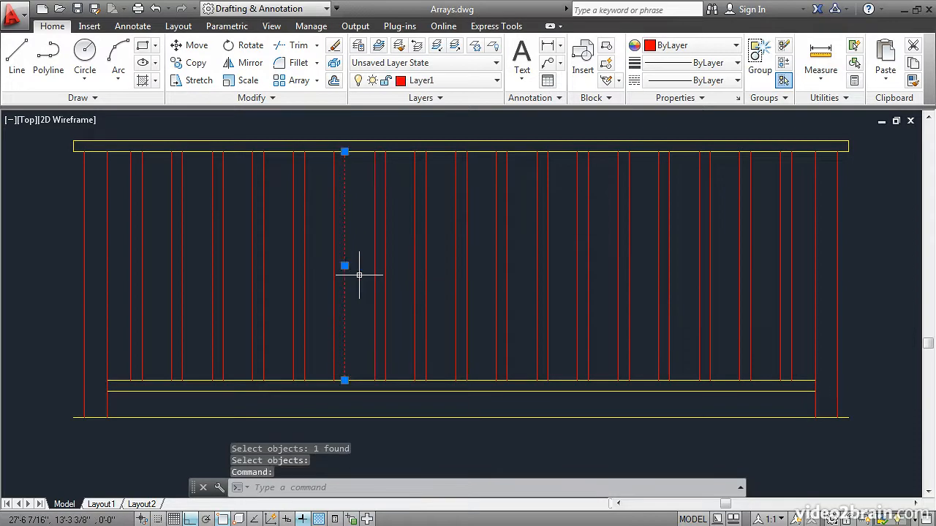
key(Escape)
Step: Create a polar array of the two red propeller blade outlines around the center of the yellow hub circle
scroll(359, 275, up, 1)
scroll(359, 275, down, 3)
middle_drag(372, 410, 384, 150)
middle_drag(370, 383, 355, 309)
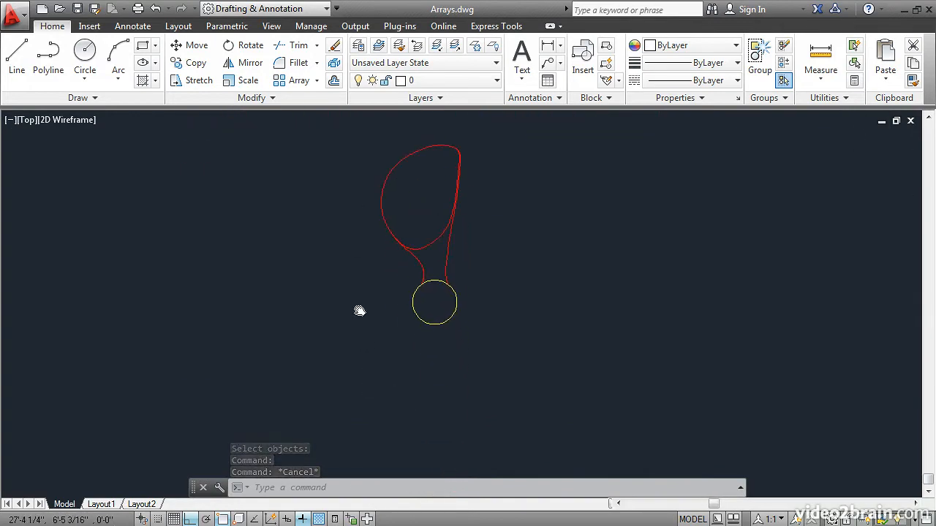
click(316, 81)
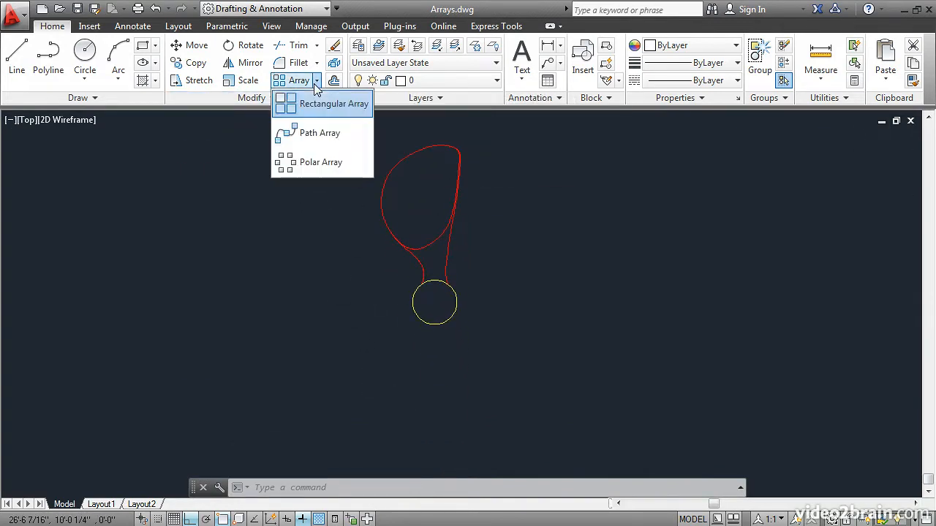
click(305, 164)
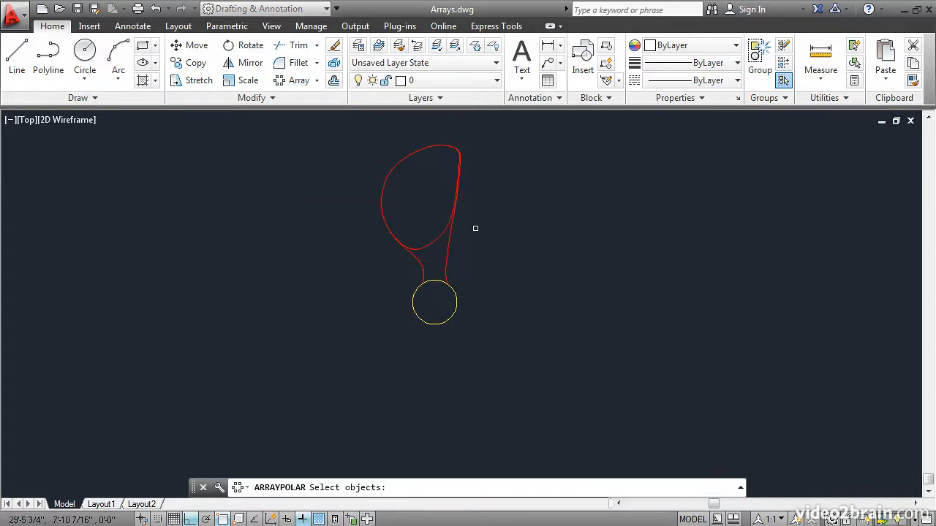
click(472, 261)
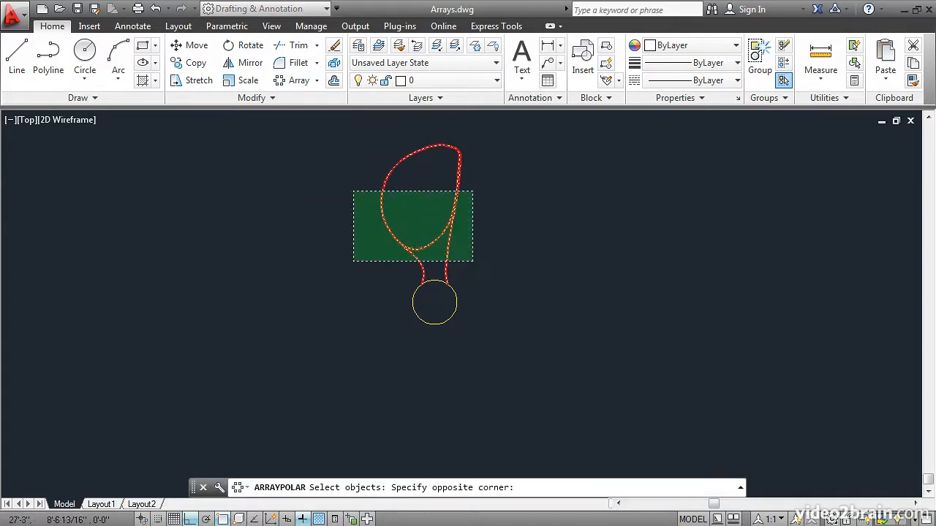
click(351, 171)
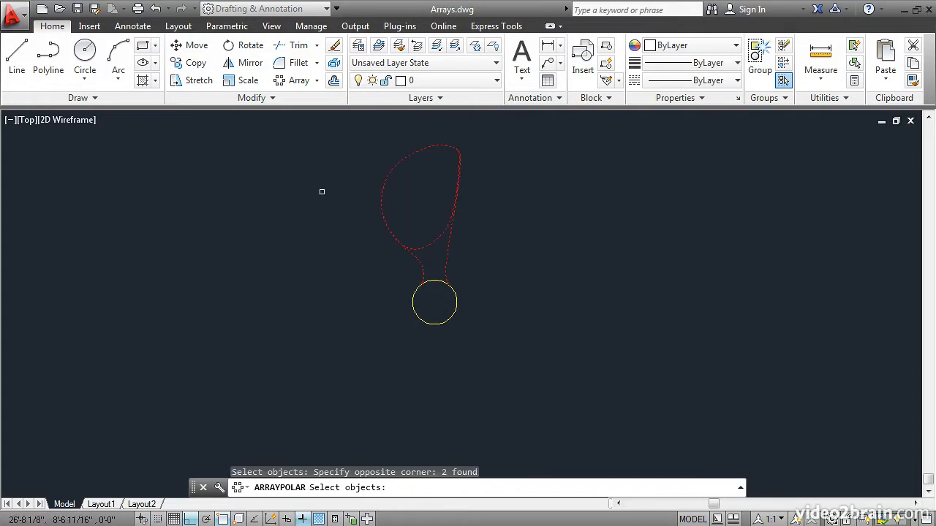
key(Return)
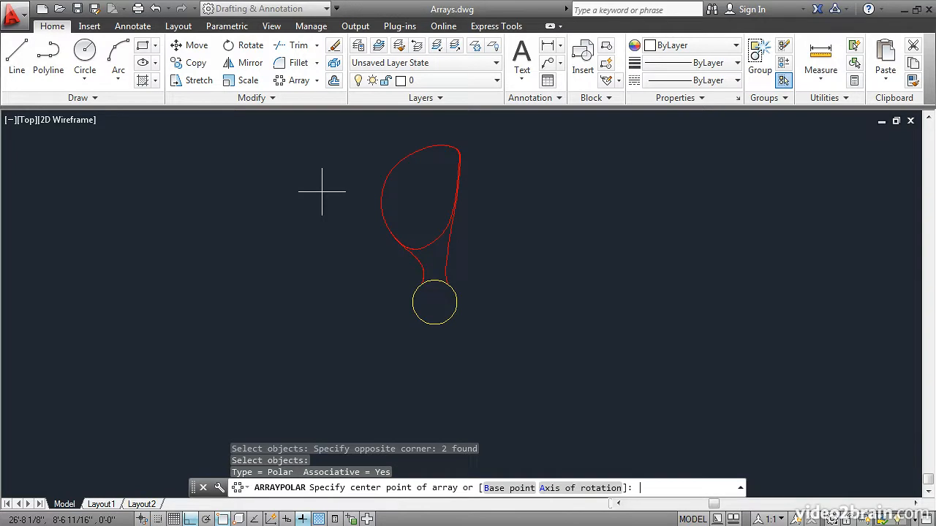
click(434, 301)
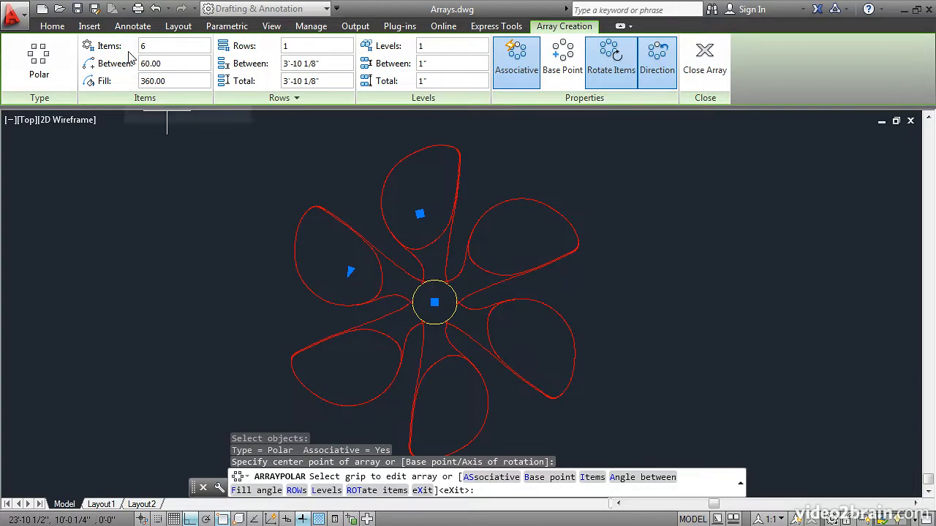
Step: Set the number of items in the polar blade array to 4
drag(148, 46, 122, 48)
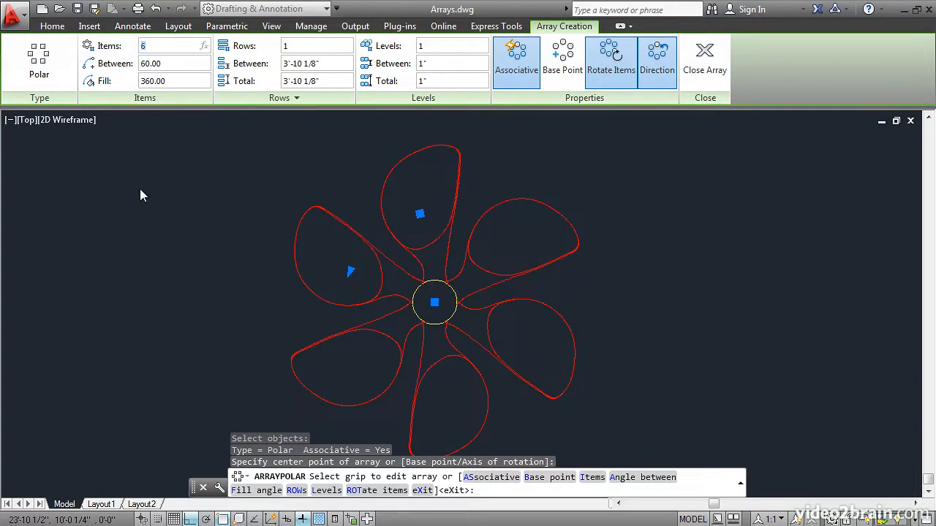
text(4)
key(Return)
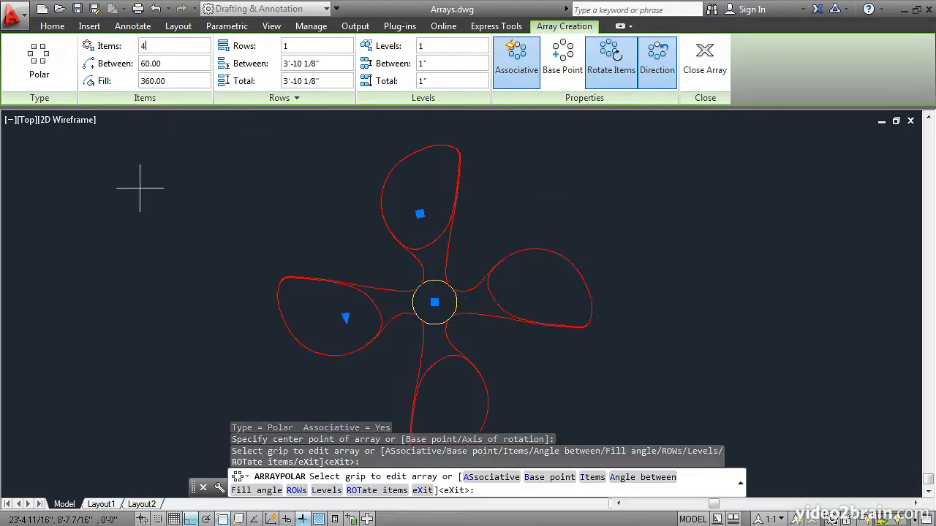
scroll(205, 236, down, 3)
middle_drag(205, 236, 268, 224)
scroll(267, 234, up, 3)
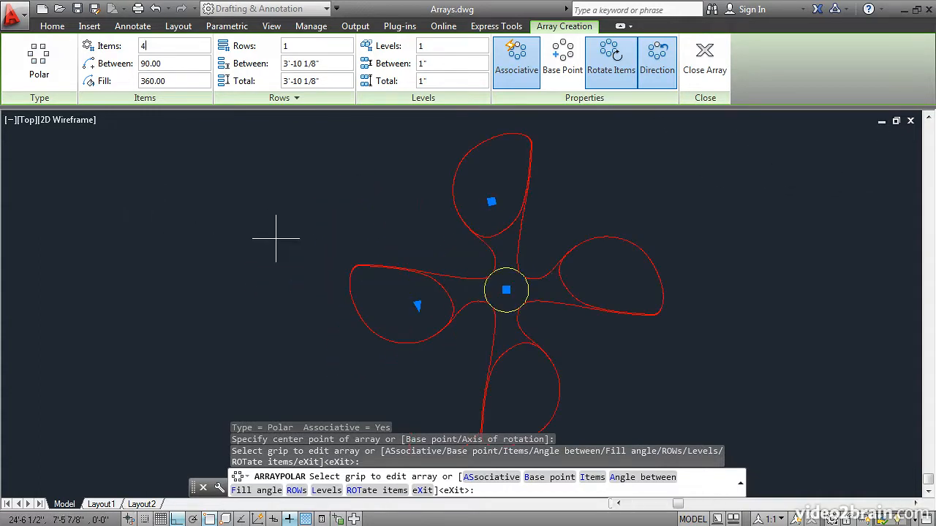
Step: Set the number of items in the polar blade array to 3
double_click(144, 46)
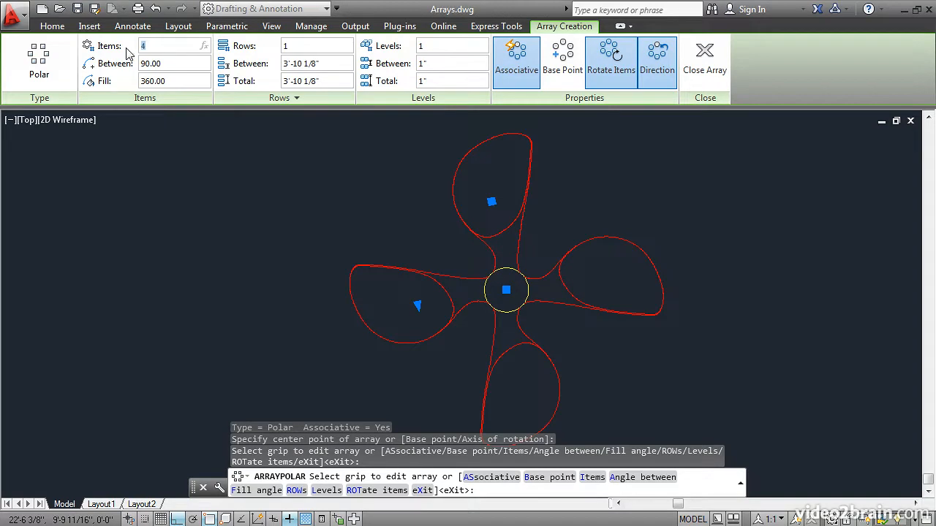
text(3)
key(Return)
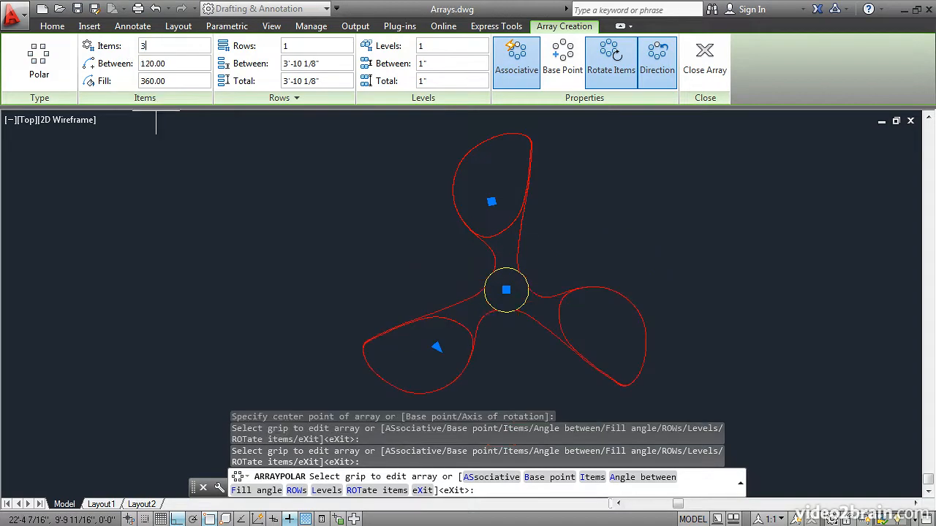
middle_drag(342, 210, 286, 217)
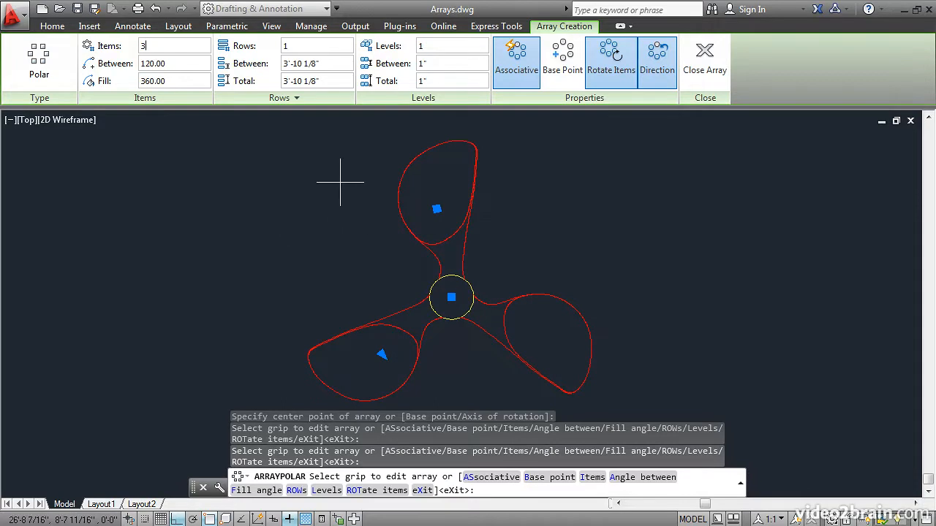
Step: Turn Rotate Items off and back on for the blade array, and finish the array
click(608, 62)
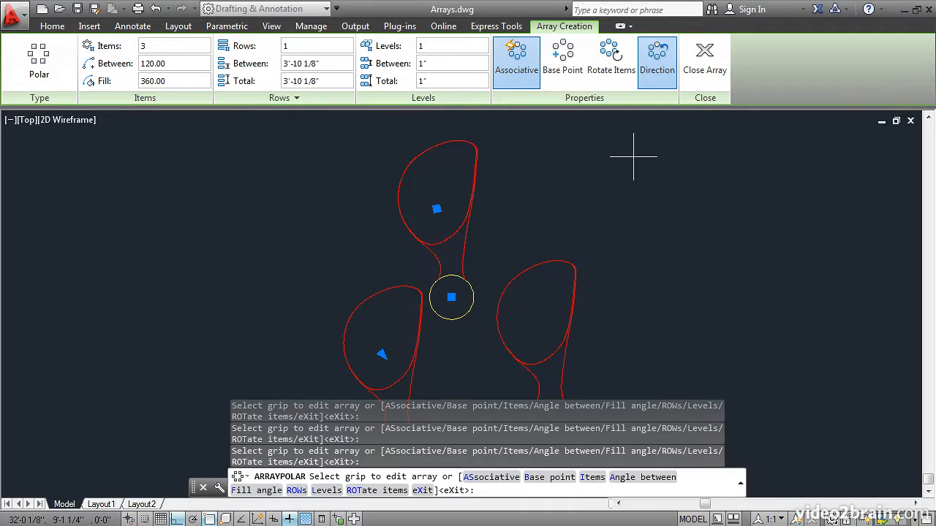
click(604, 64)
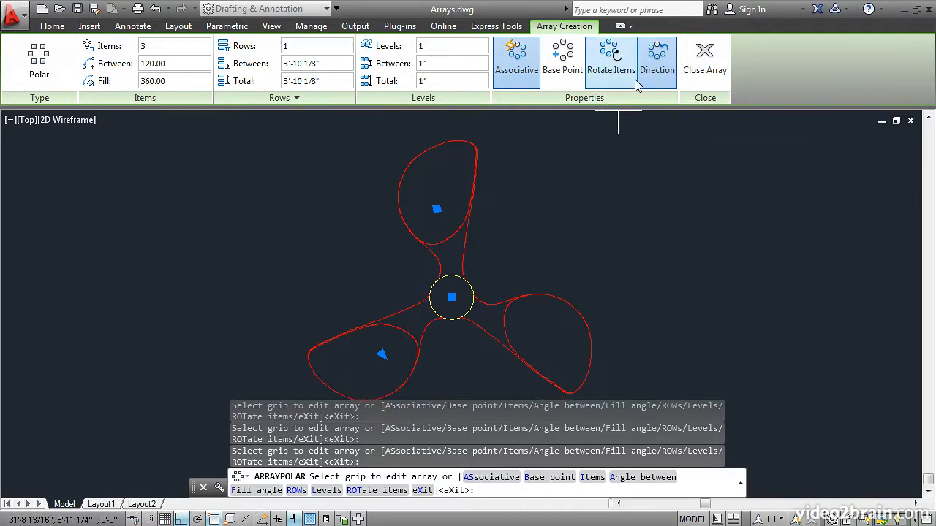
click(708, 69)
Step: Create a path array of the green shrub along the white S-shaped curve above the railing
scroll(589, 203, down, 4)
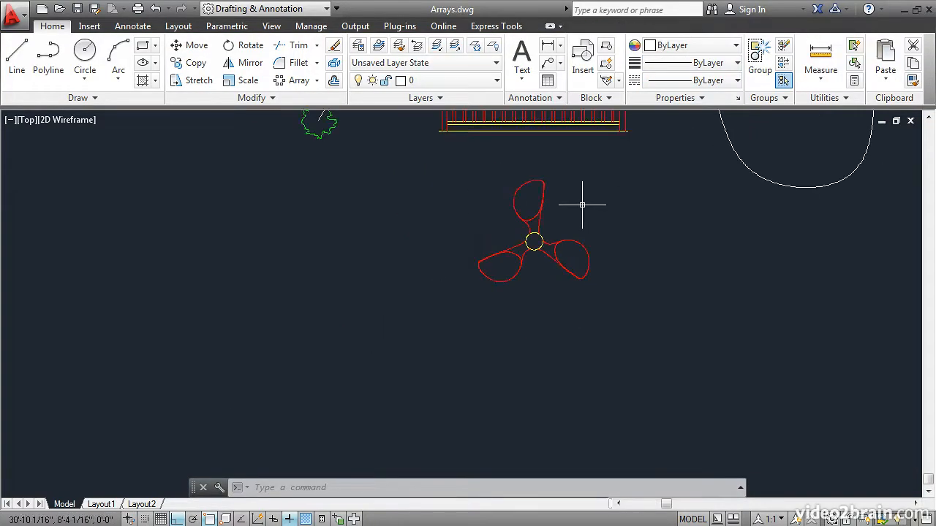
mouse_move(458, 161)
middle_down()
mouse_move(420, 277)
mouse_move(355, 382)
mouse_move(340, 384)
middle_up()
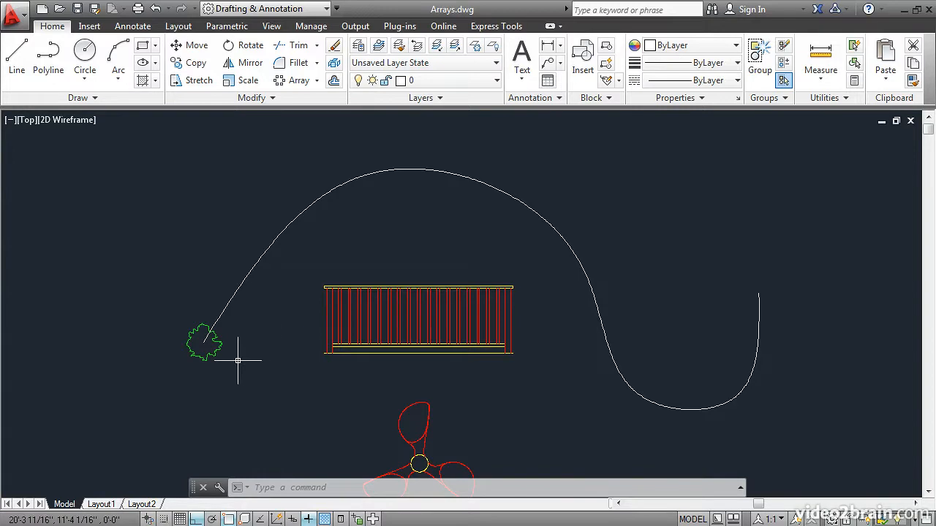
click(317, 81)
click(310, 132)
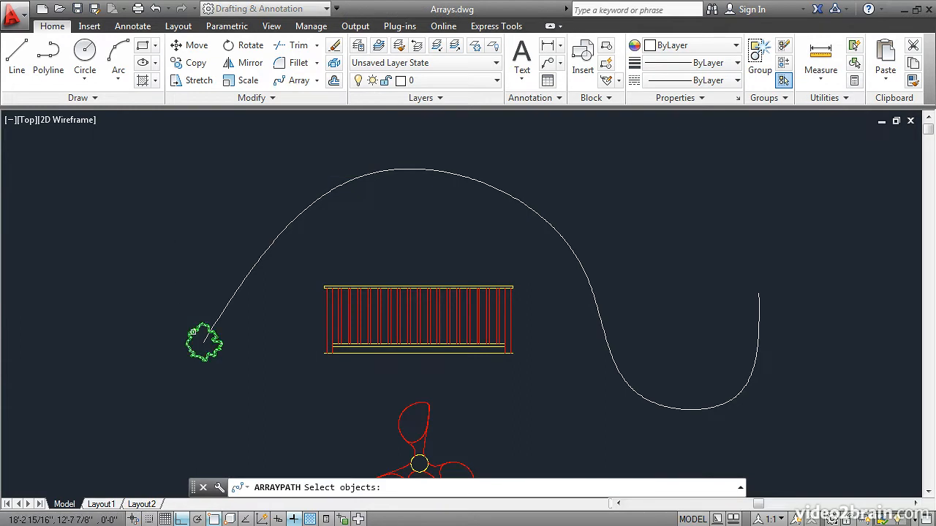
click(193, 332)
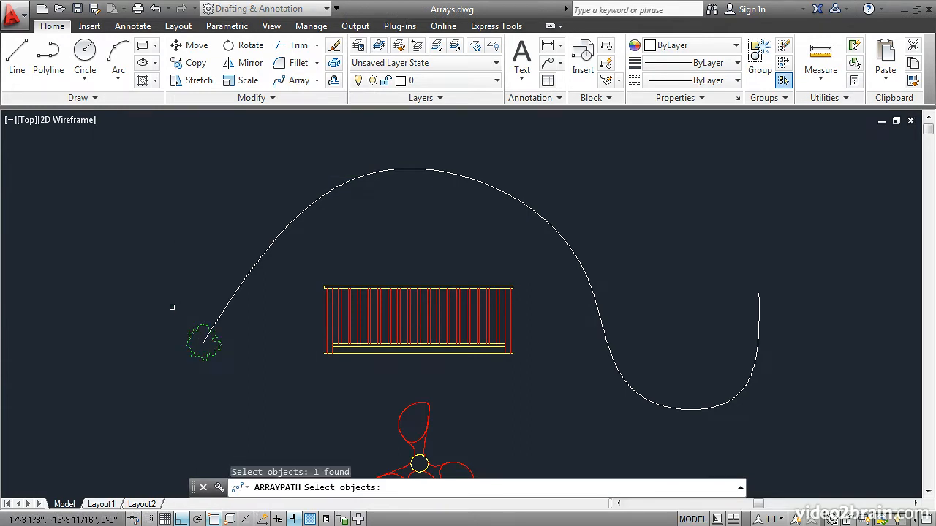
key(Return)
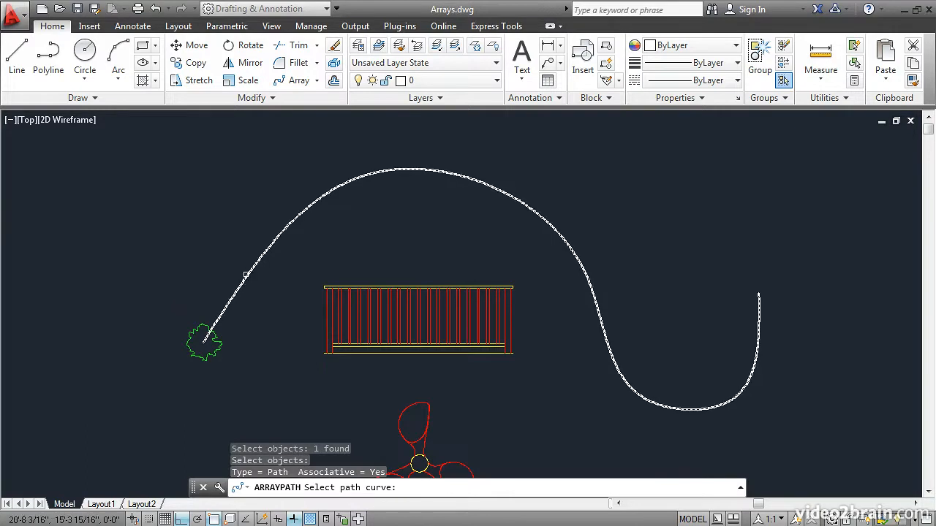
click(247, 276)
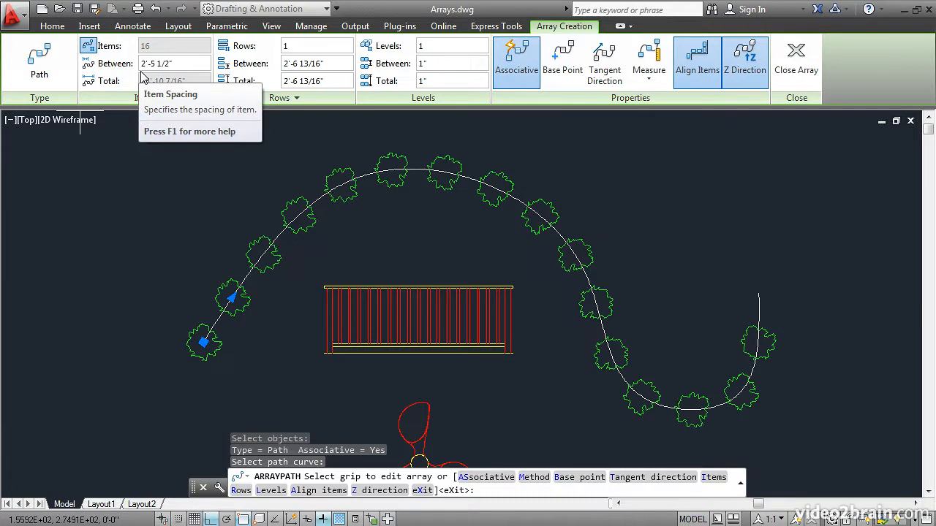
Step: Set the spacing between the shrubs in the path array to 4'
click(176, 65)
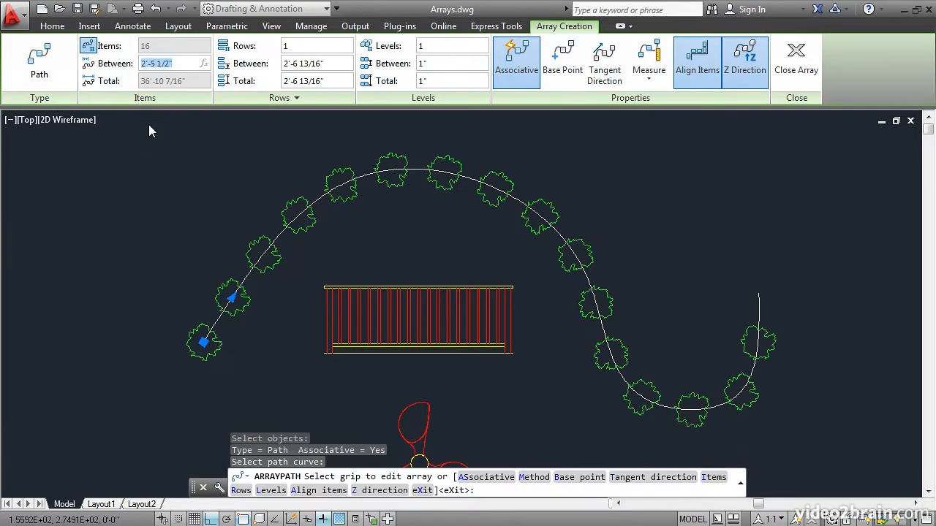
text(4')
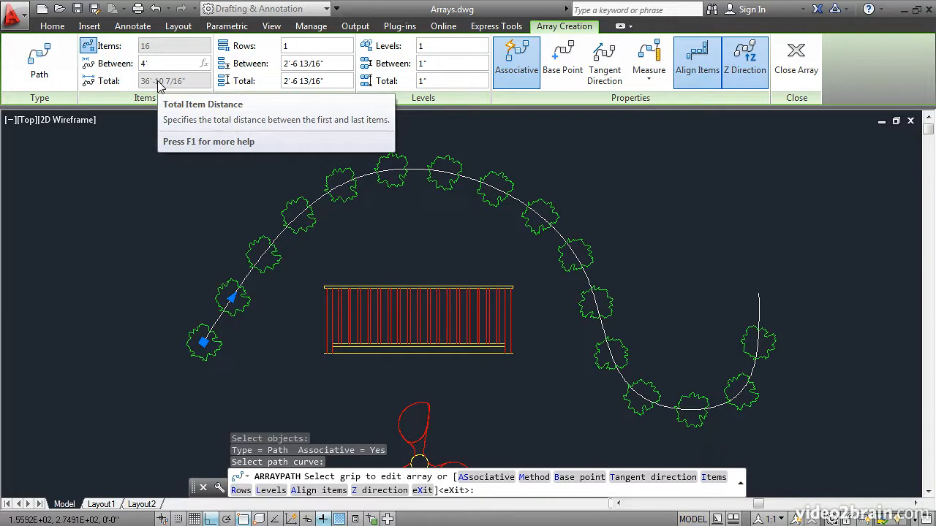
key(Return)
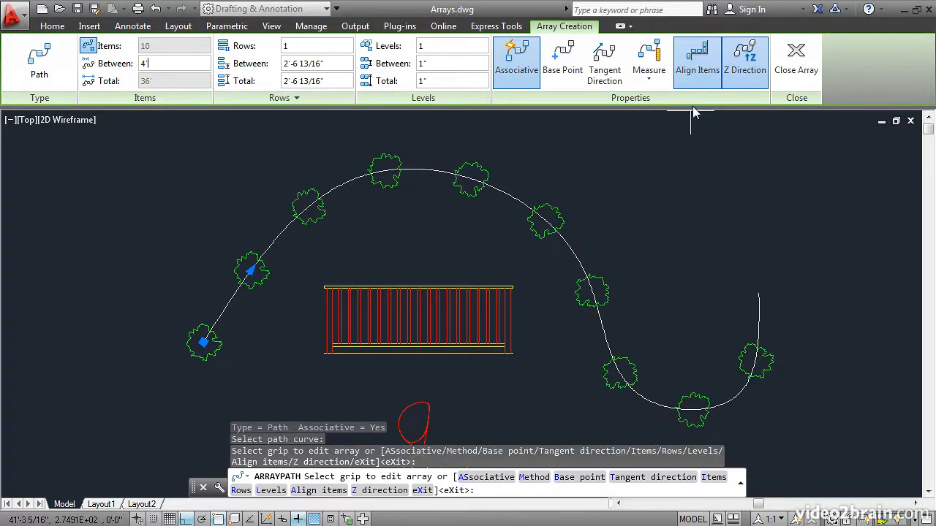
Step: Turn Align Items off and back on for the shrub array, and finish the array
click(696, 66)
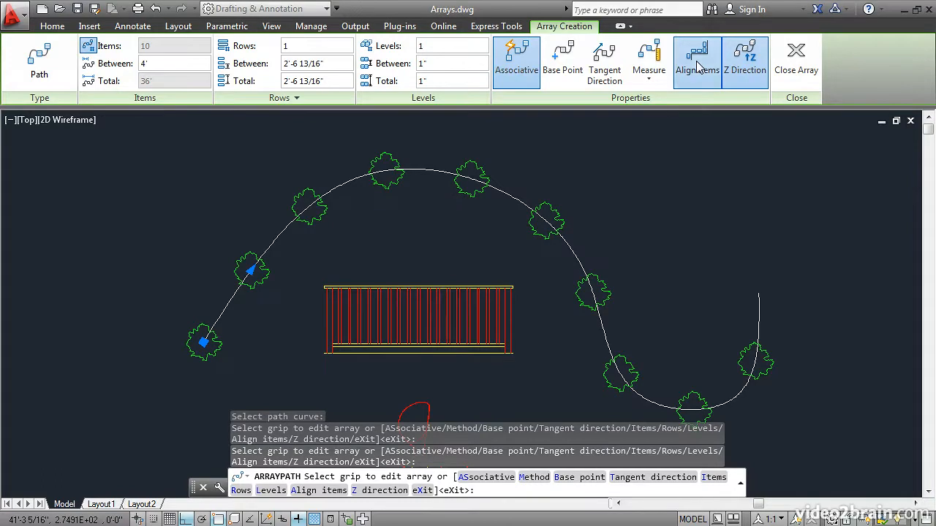
click(698, 66)
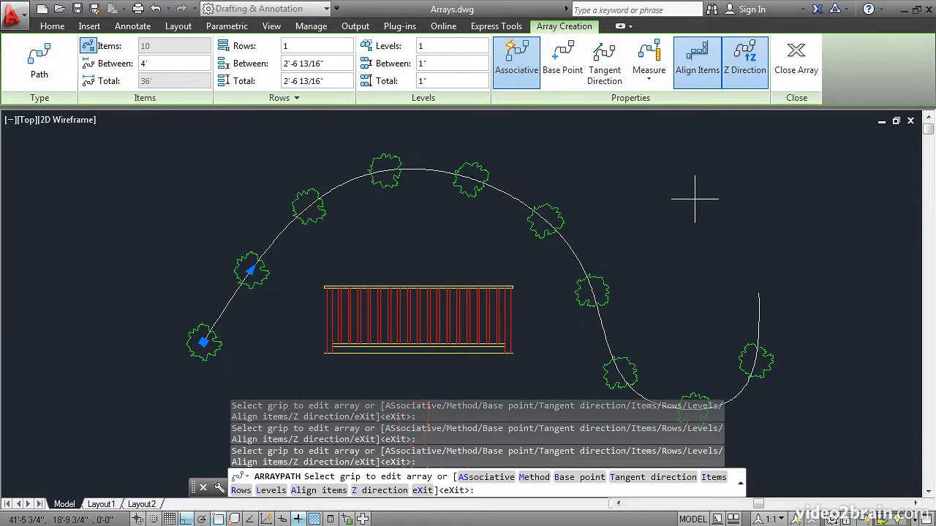
click(796, 62)
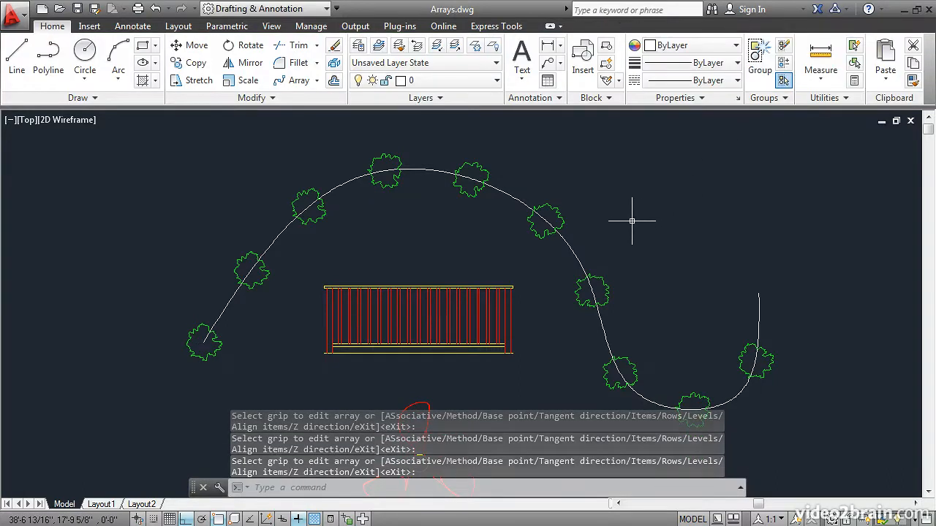
Step: Stretch the free end of the path curve down and outward, away from the railing, with Ortho turned off
click(576, 246)
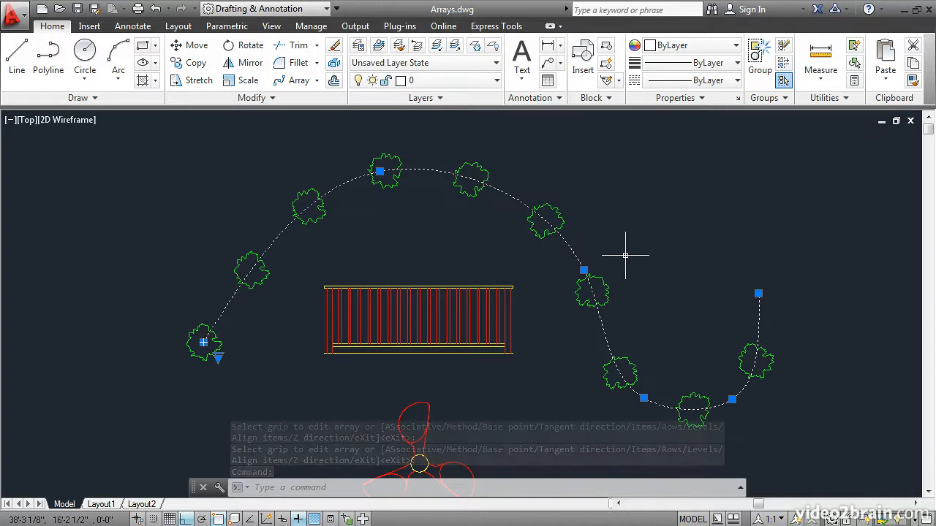
click(758, 293)
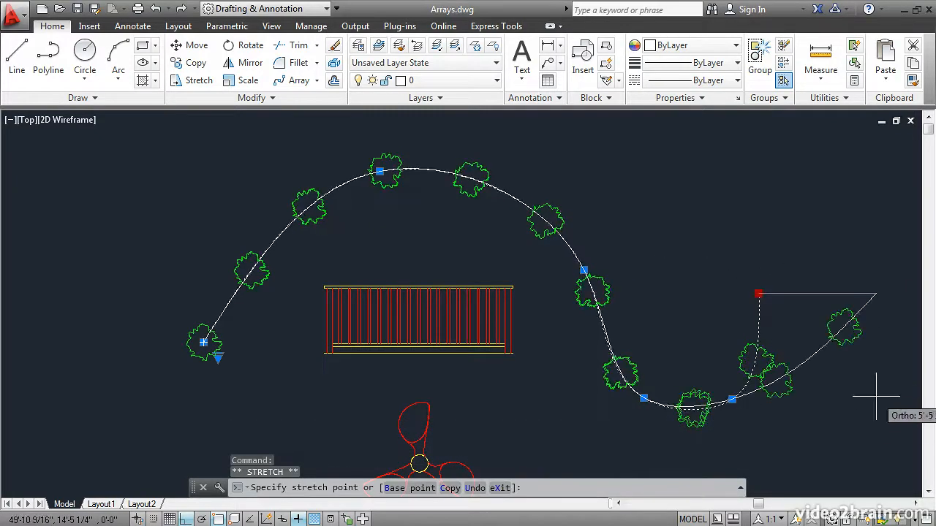
click(185, 519)
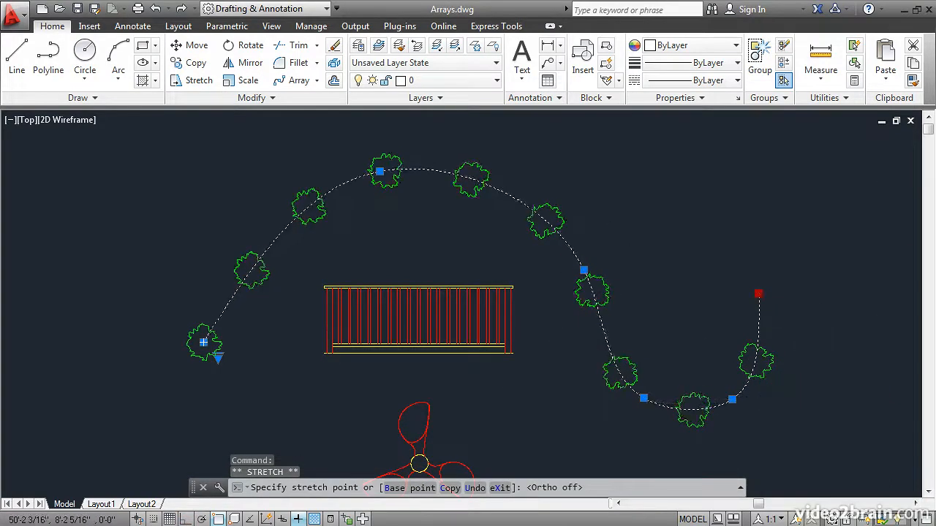
click(883, 427)
Step: Reshape the path curve by stretching its fourth fit point up and outward and its third fit point upward, and deselect it
click(643, 399)
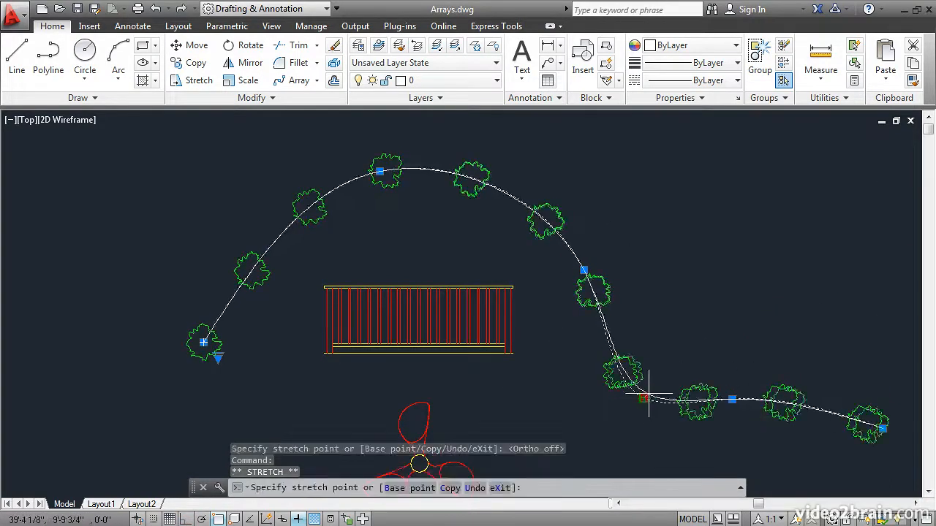
click(731, 249)
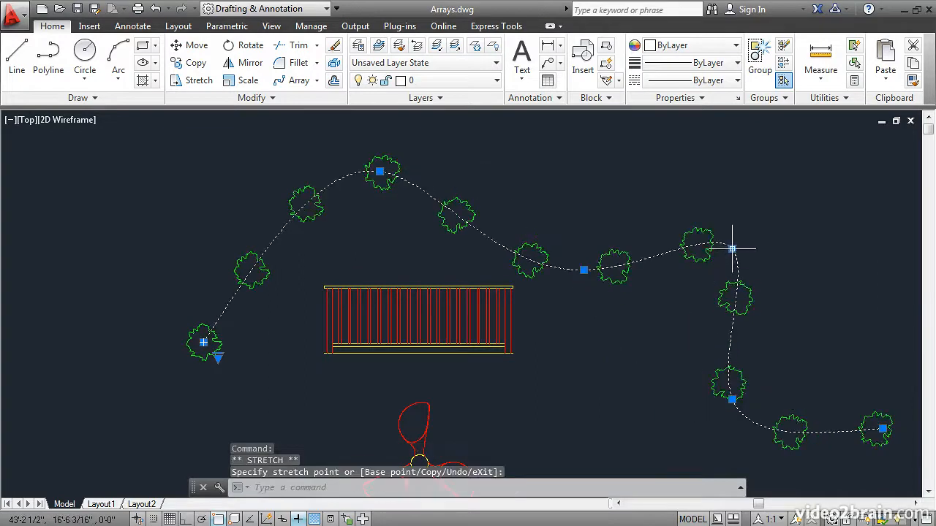
click(583, 270)
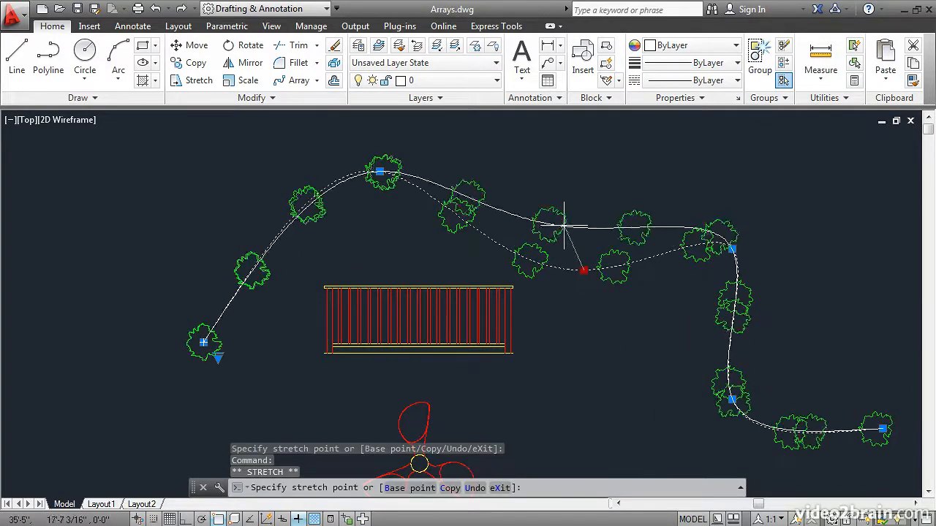
click(567, 167)
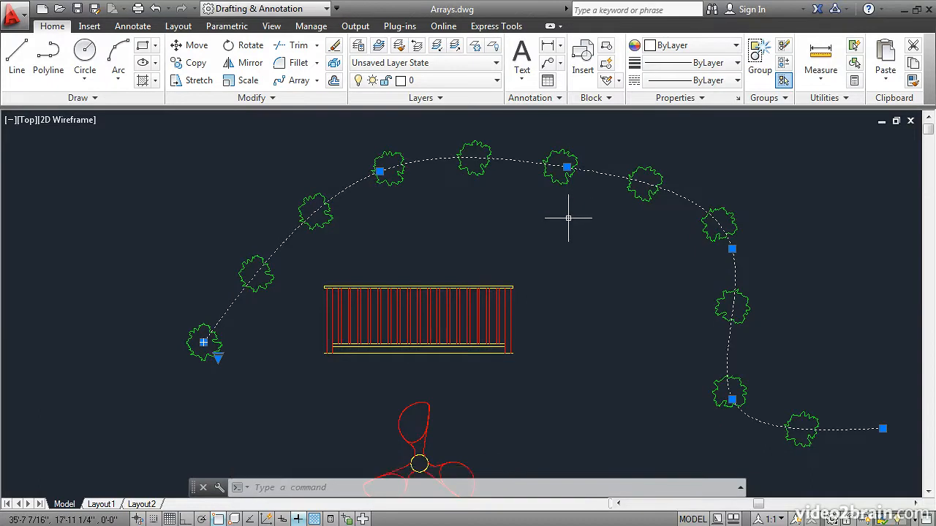
key(Escape)
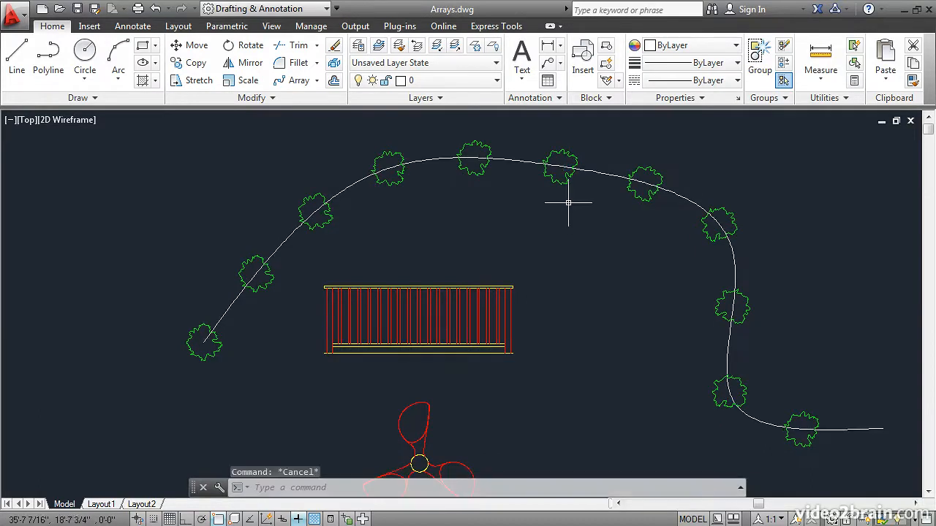
Step: Start replacing an item in the shrub array, using the propeller's yellow hub circle as replacement object with its centroid as base point
click(561, 183)
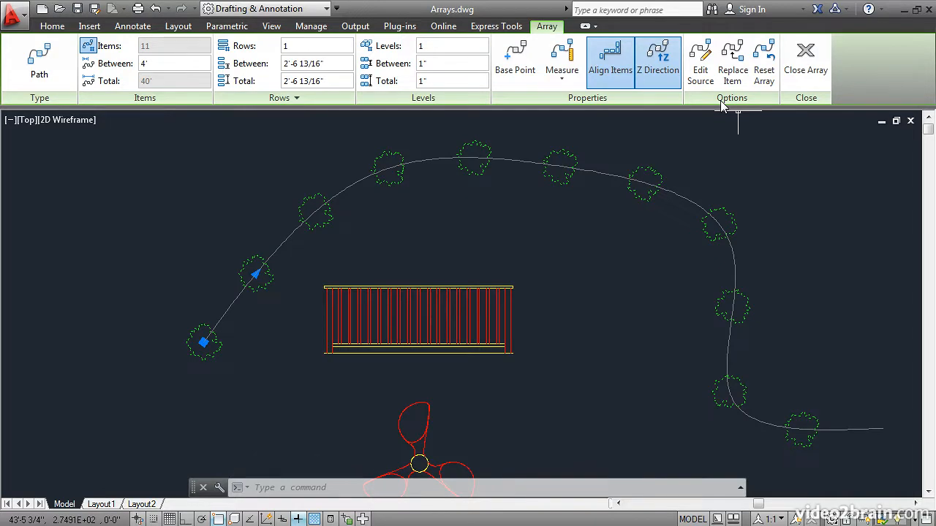
click(732, 53)
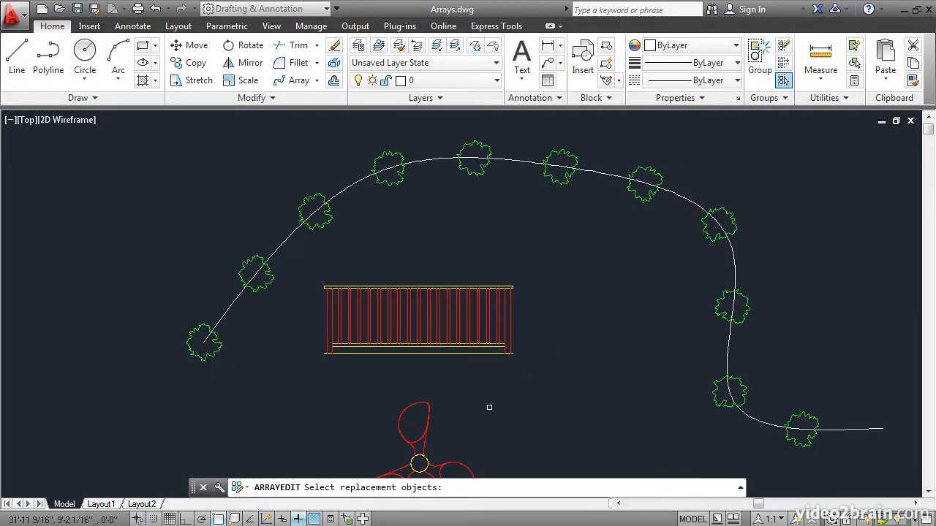
scroll(501, 351, down, 3)
scroll(486, 355, up, 6)
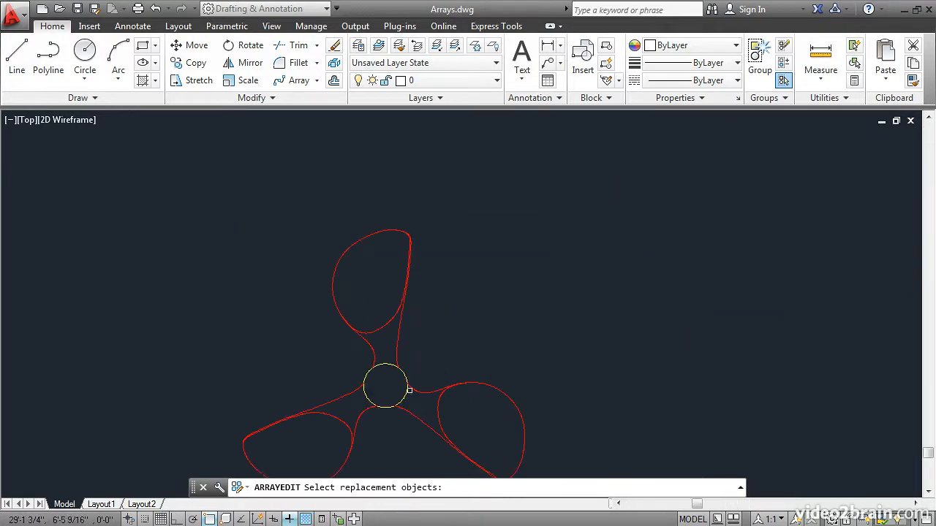
click(405, 396)
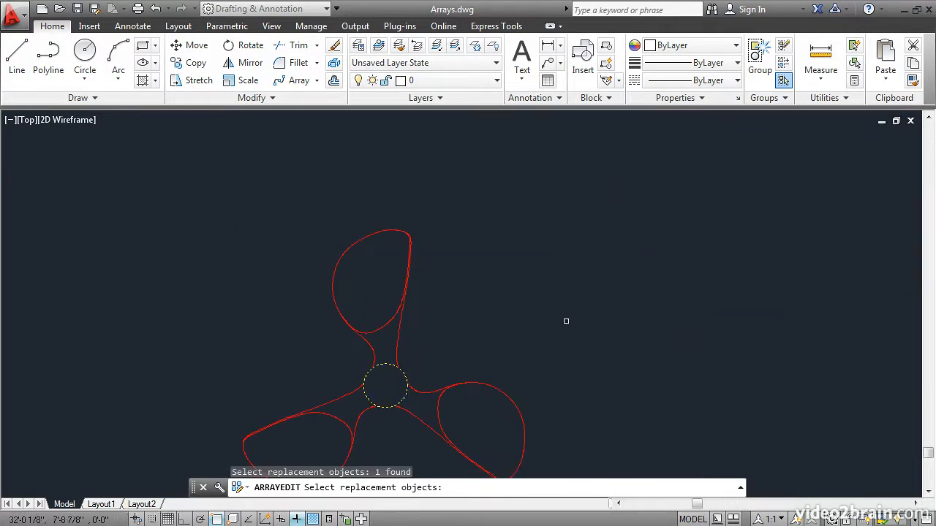
key(Return)
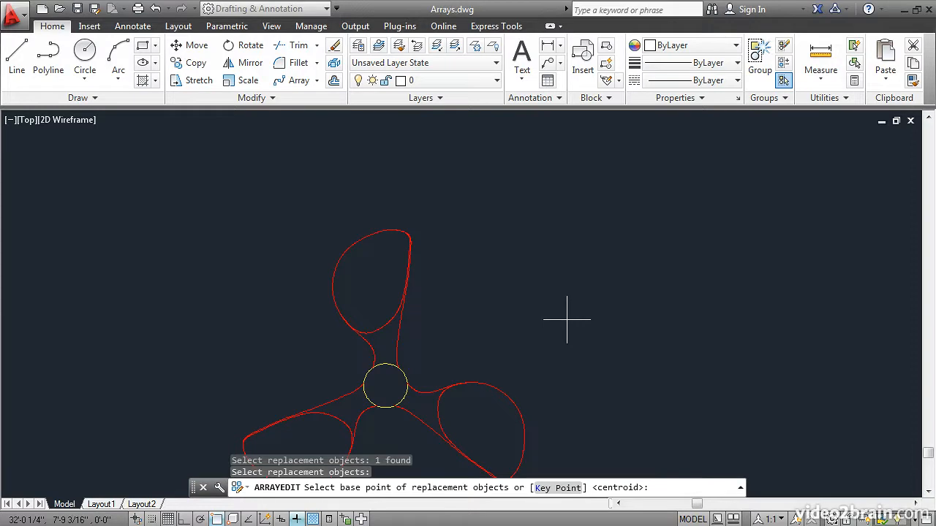
key(Return)
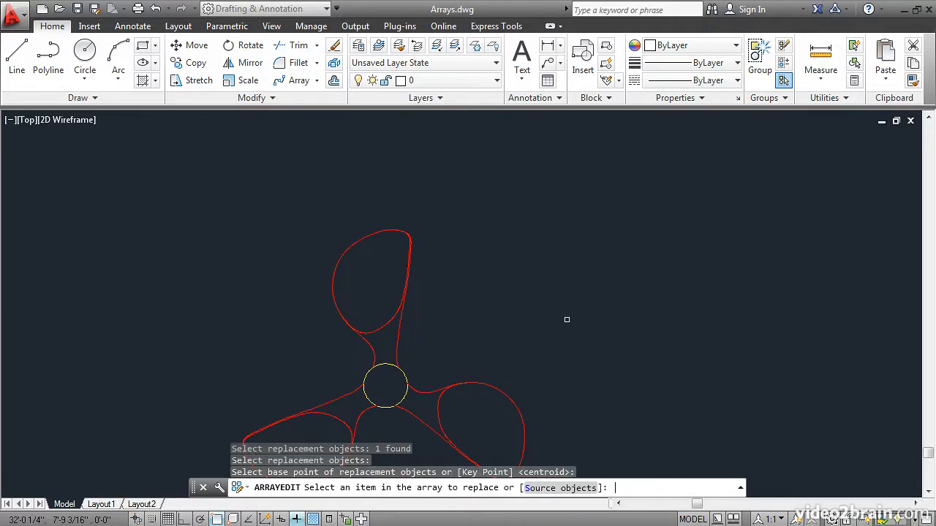
Step: Replace the seventh shrub along the path with the chosen circle, and finish editing the array
scroll(571, 272, down, 5)
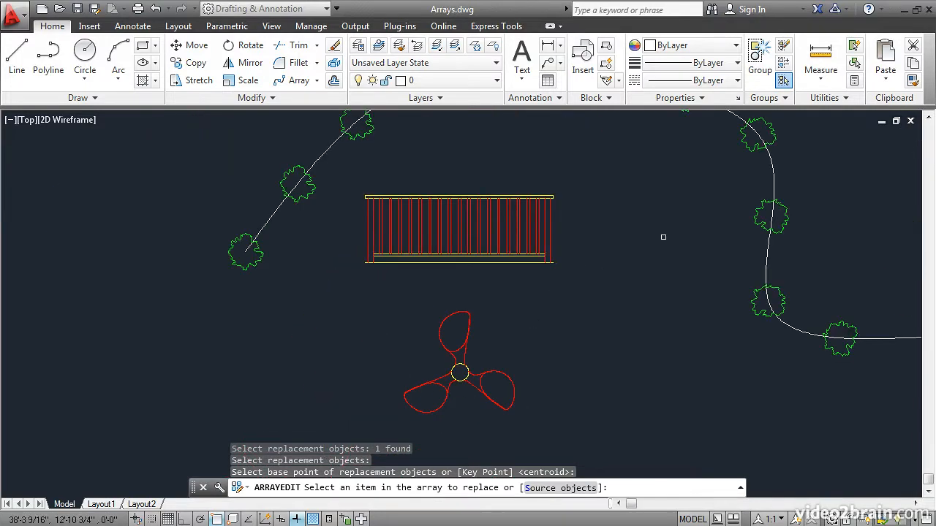
middle_drag(687, 196, 592, 306)
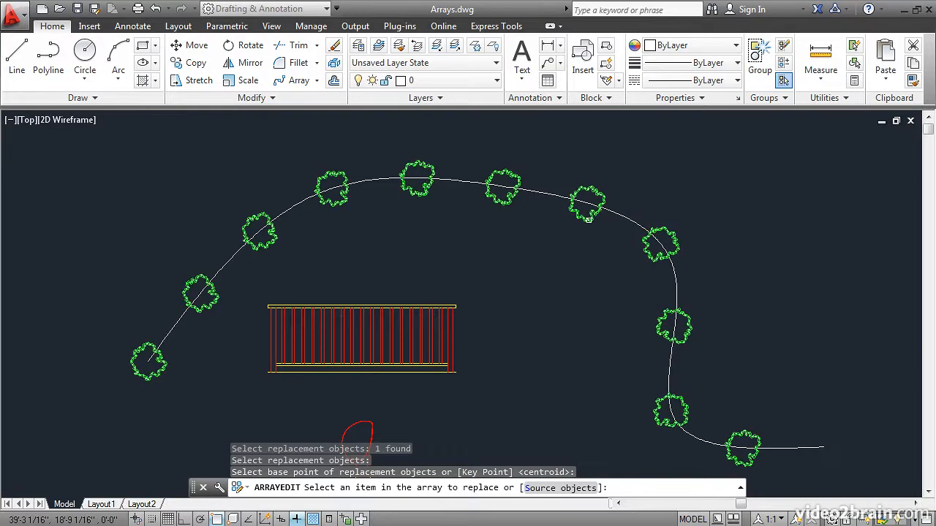
click(588, 218)
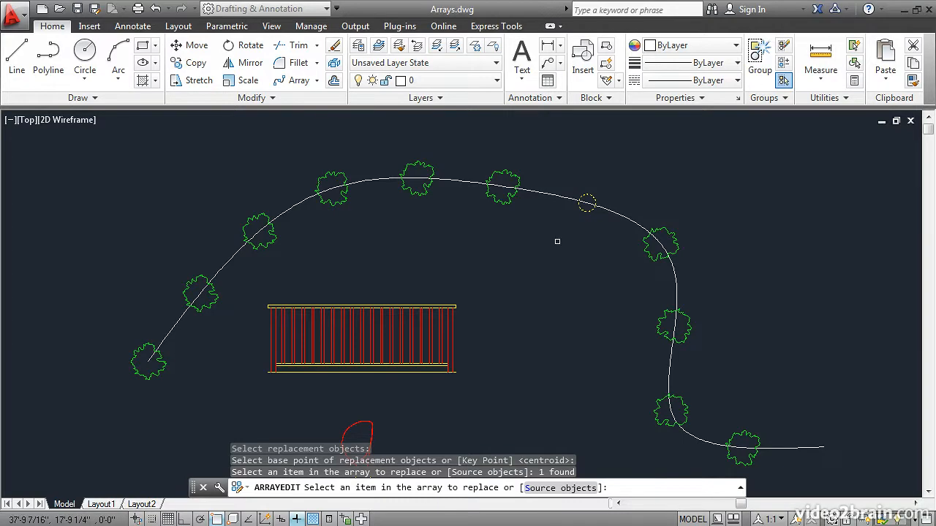
key(Return)
key(Return)
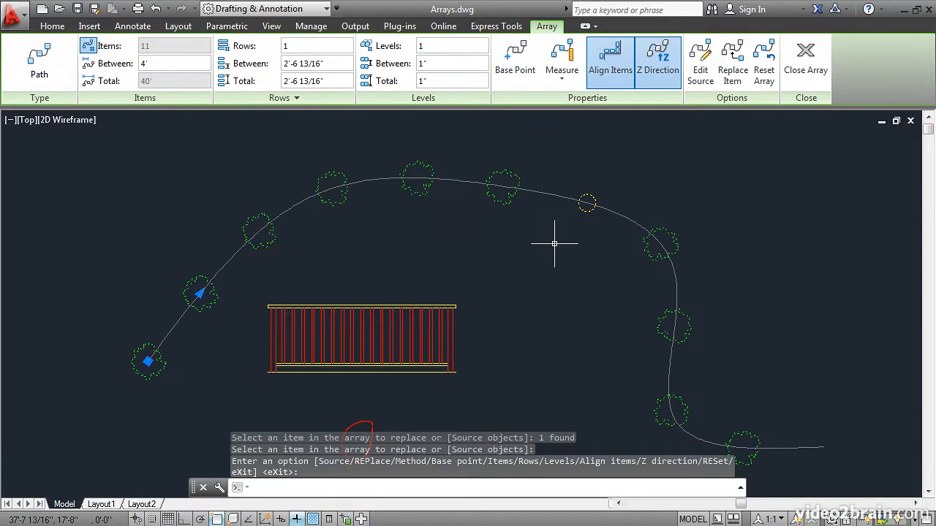
click(806, 59)
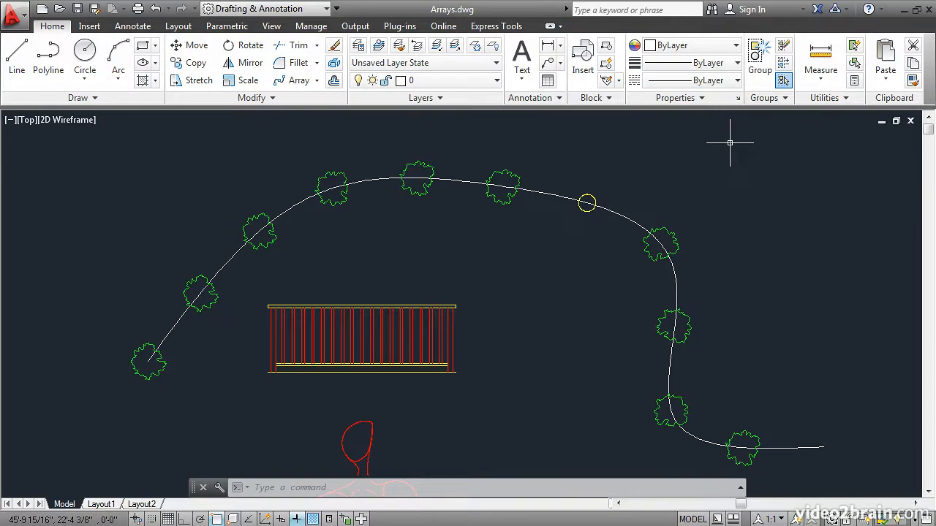